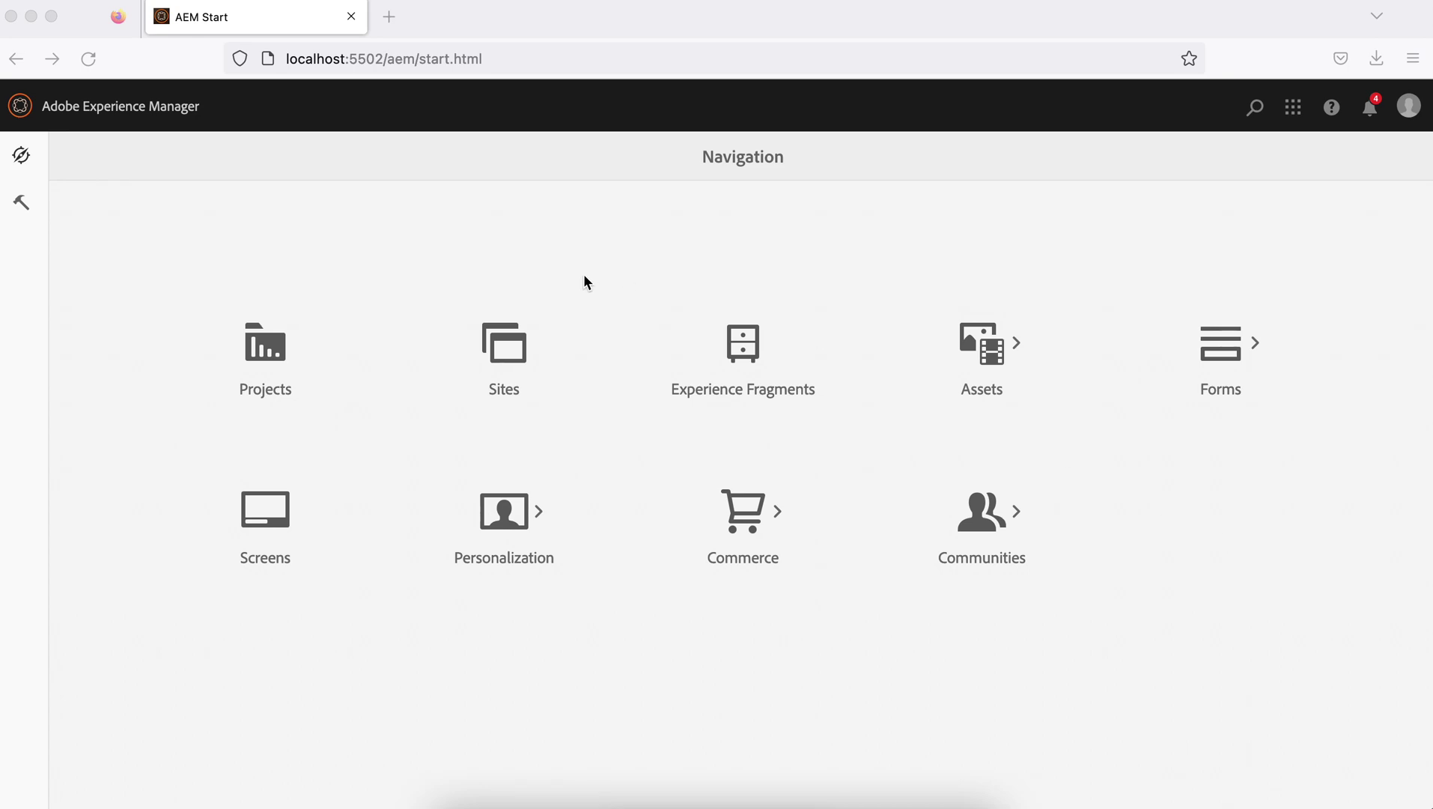
Step: Open Tools > General > Workflow to show Models, Instances, Launchers, Archive and Failures
left_click(21, 205)
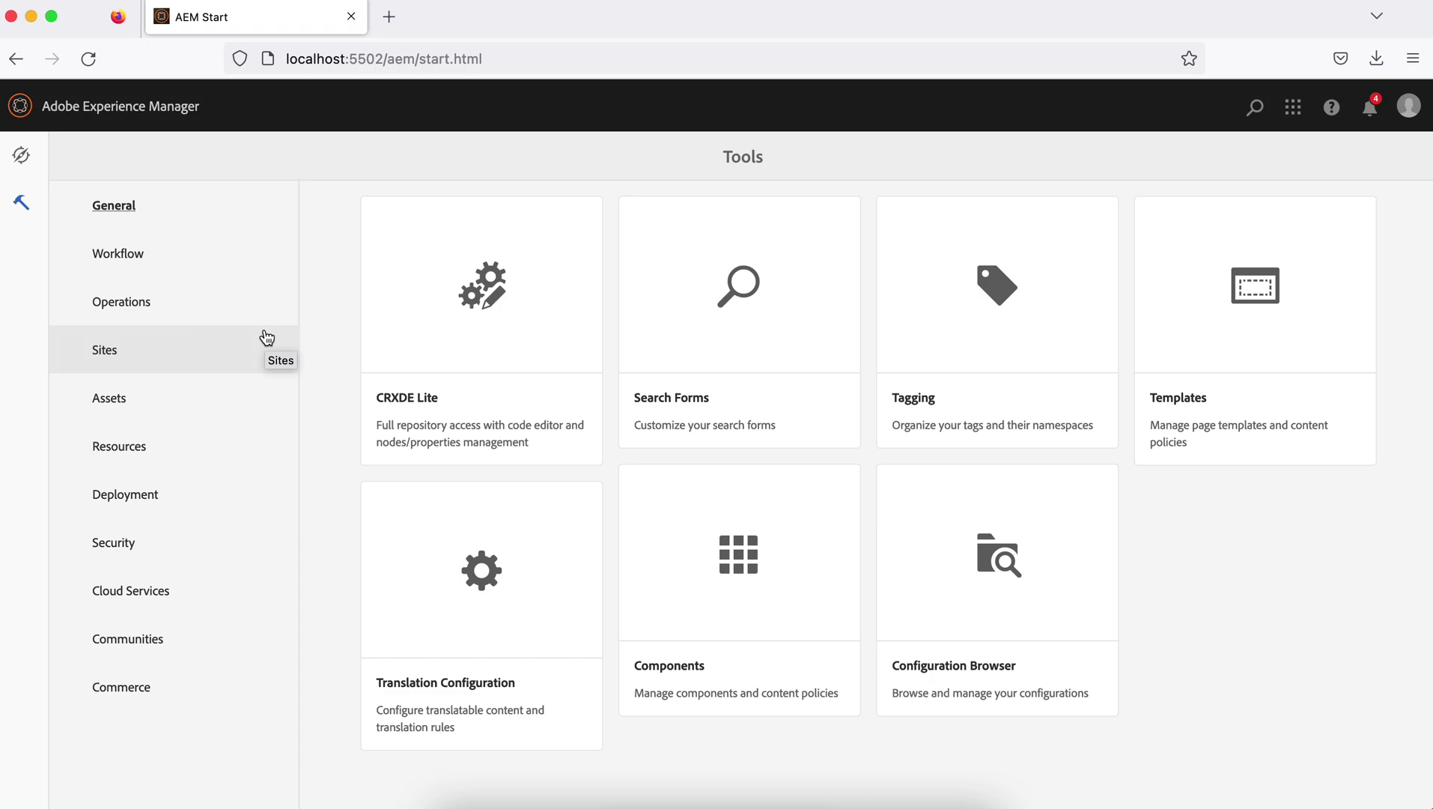
left_click(131, 209)
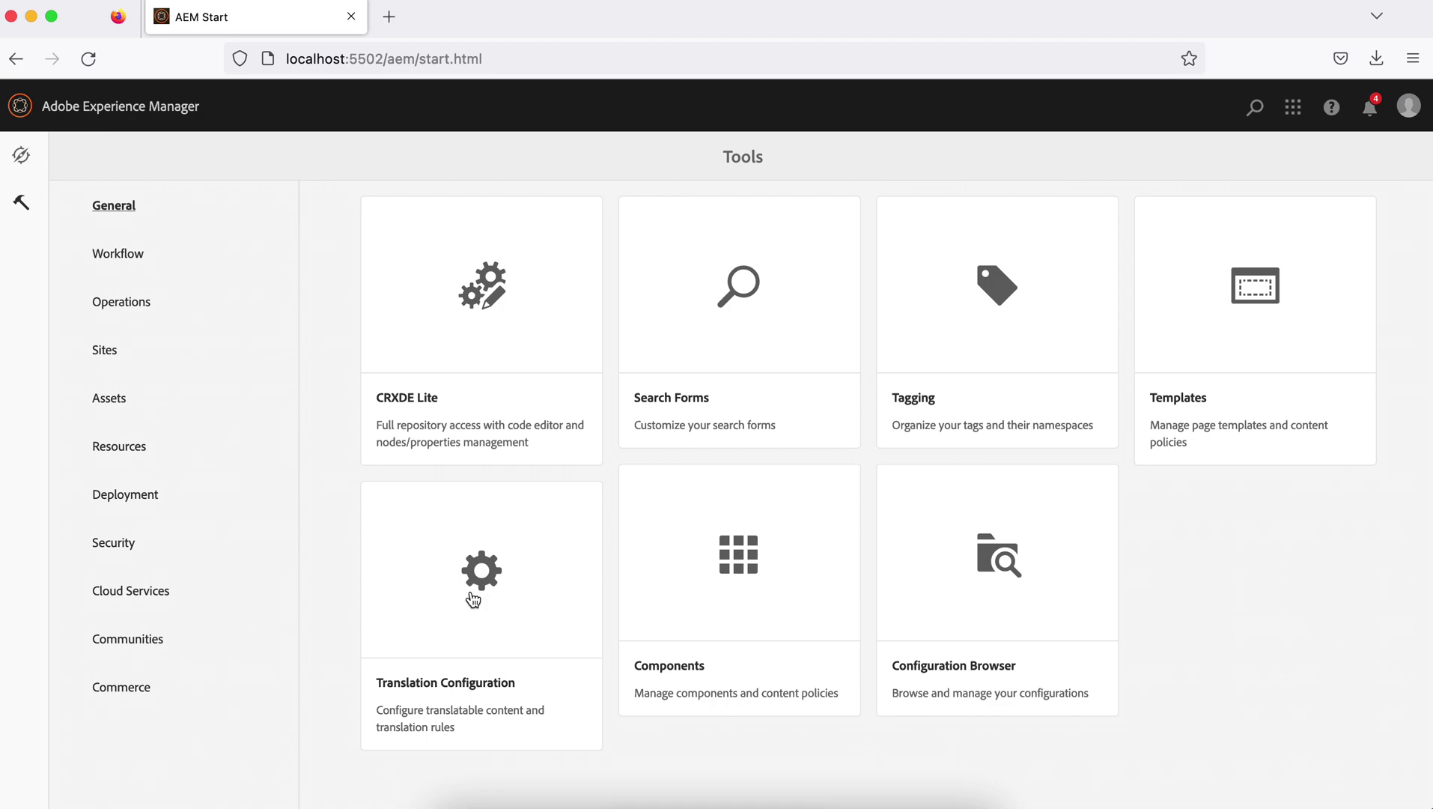
left_click(97, 252)
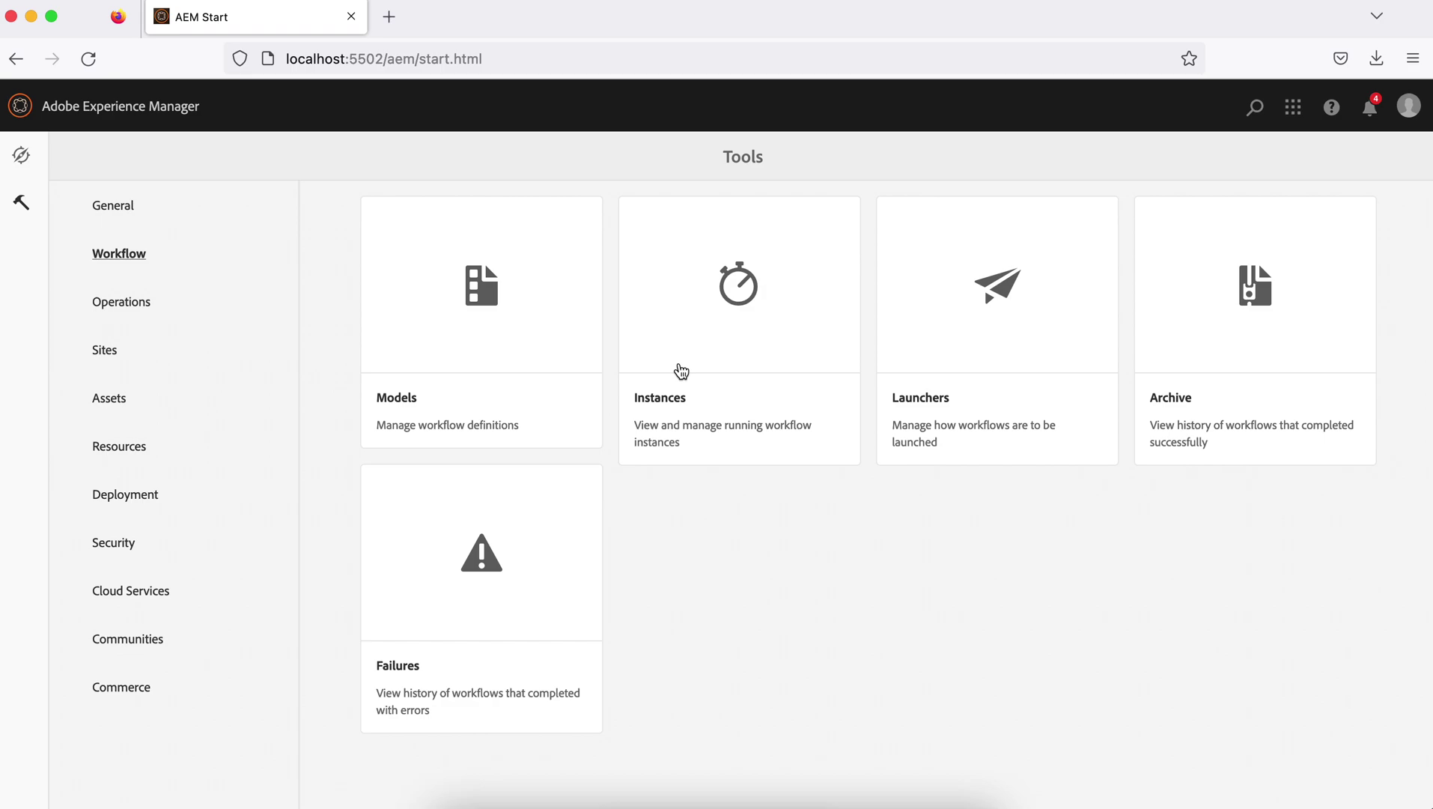
Step: Scroll through the Operations tool cards, then switch to the Sites tools like Blueprints and ContextHub
left_click(138, 302)
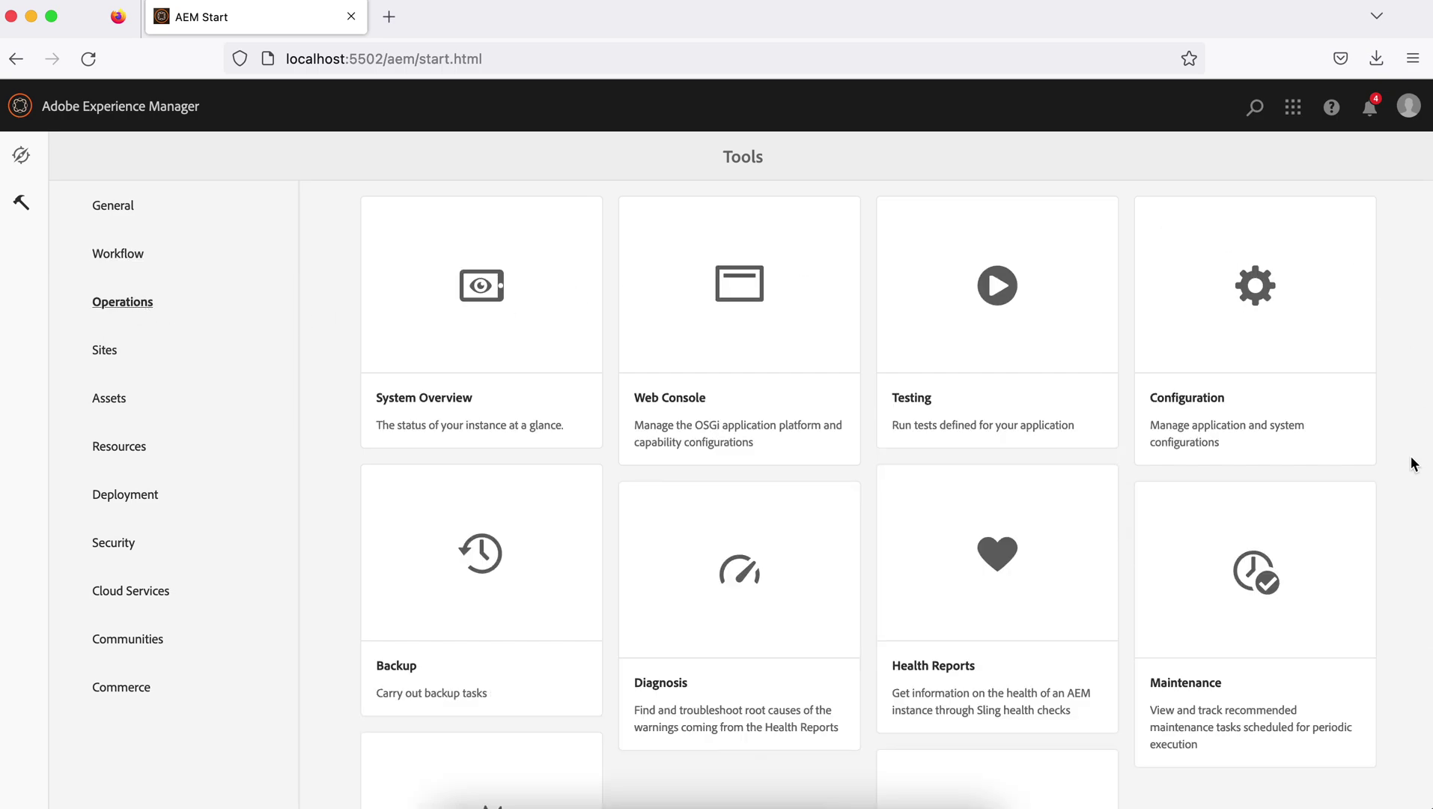
scroll(1414, 464, "down", 1)
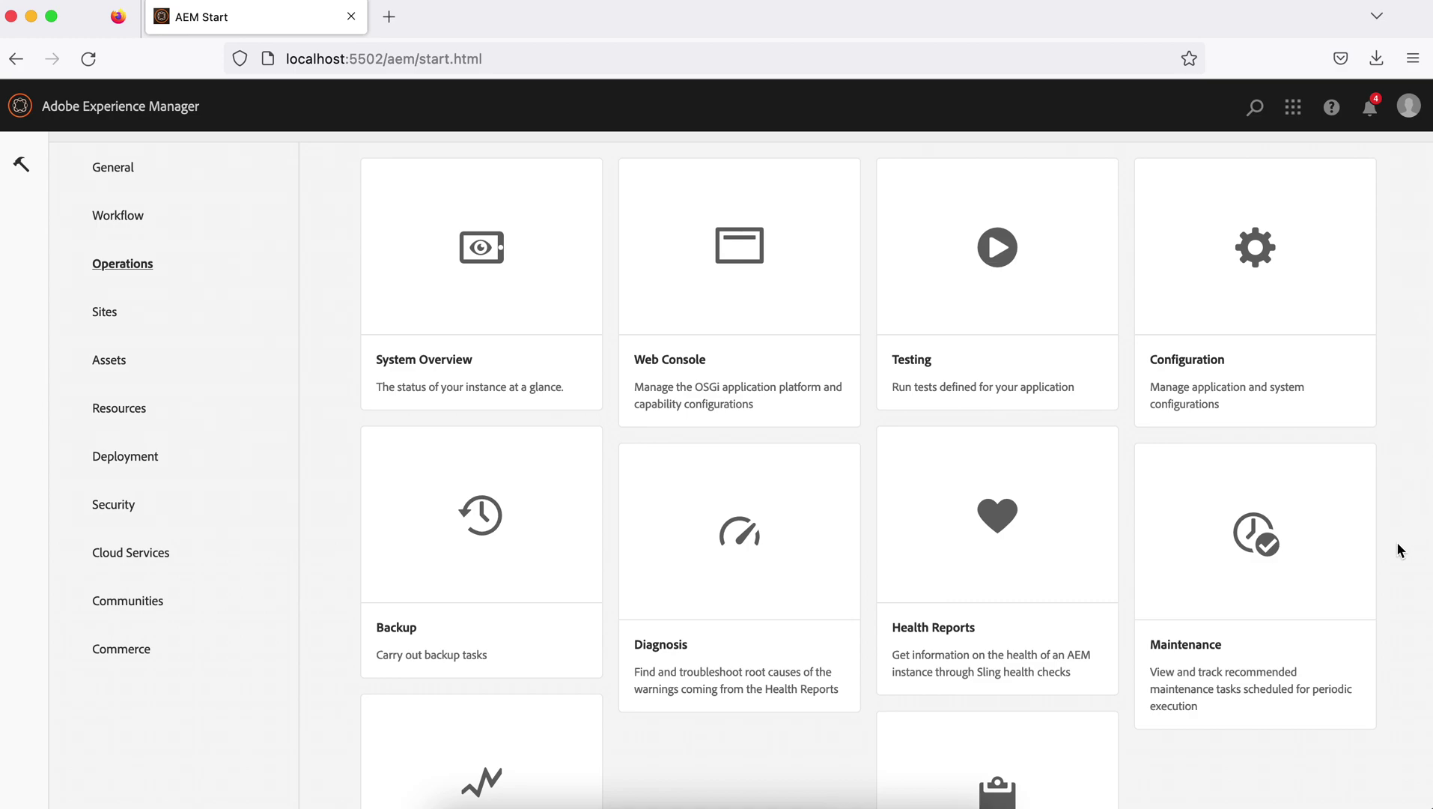
scroll(1394, 537, "down", 2)
scroll(1396, 539, "up", 2)
scroll(1394, 537, "up", 1)
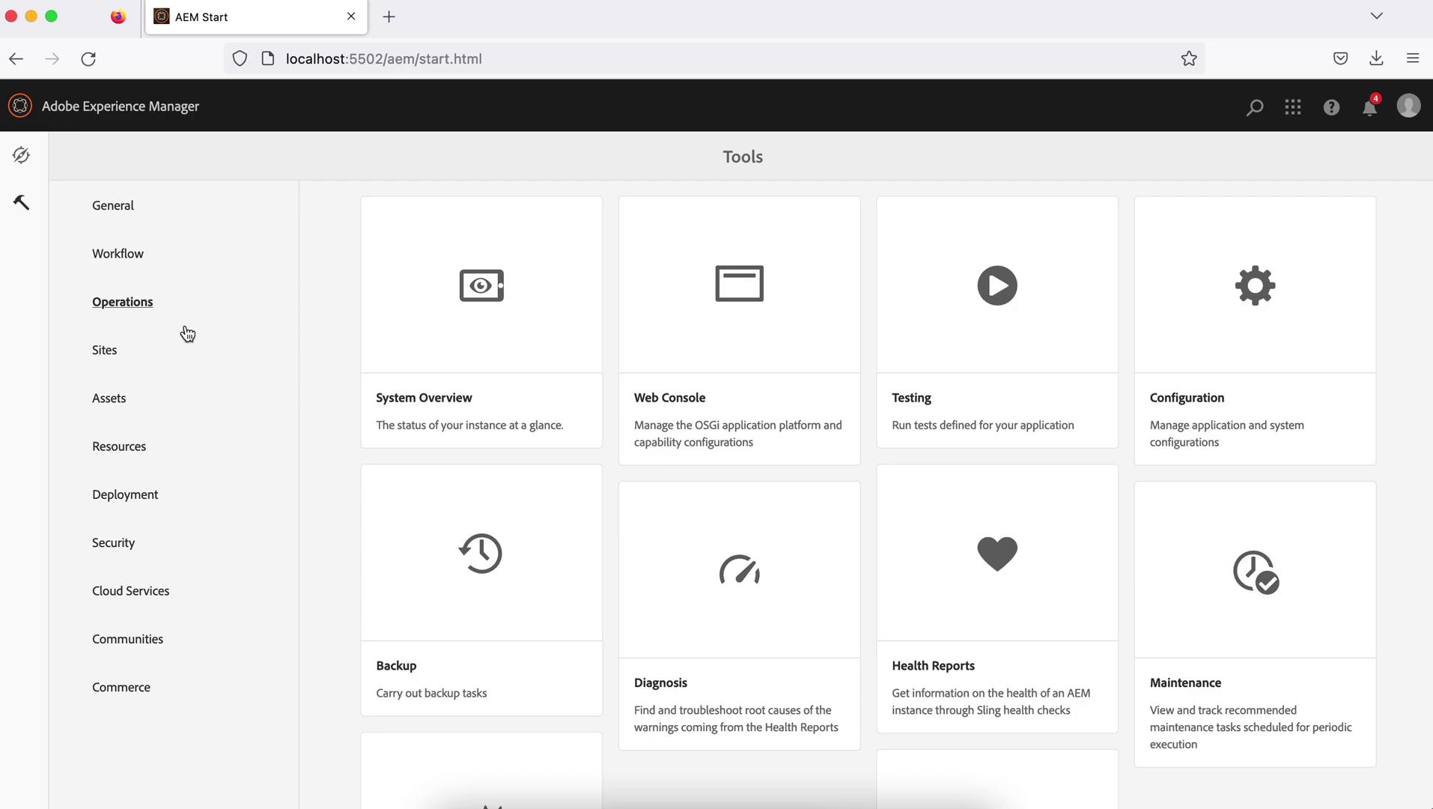
left_click(110, 349)
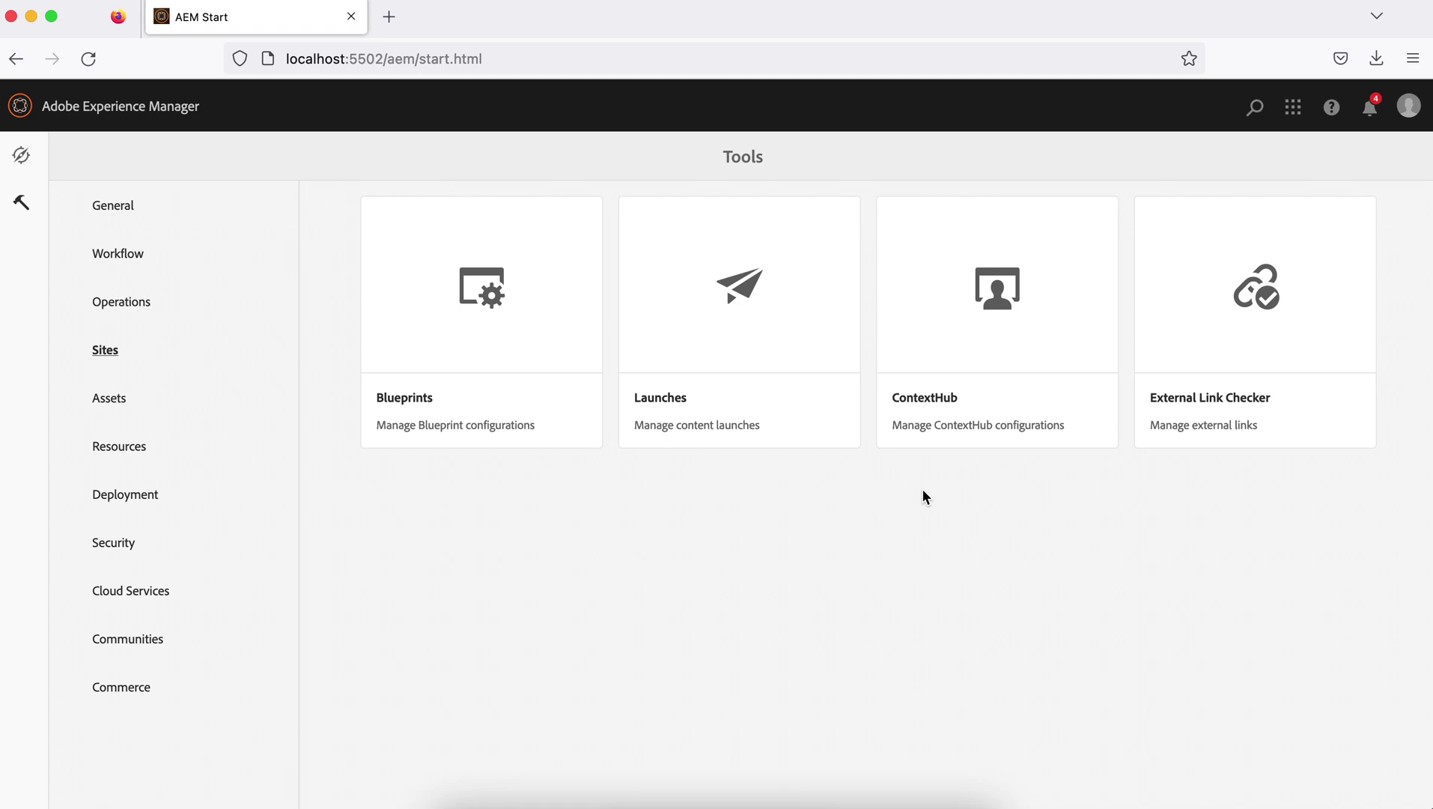
Step: View the Assets and Resources tools, ending on Deployment's Replication, Distribution and Packages
left_click(110, 412)
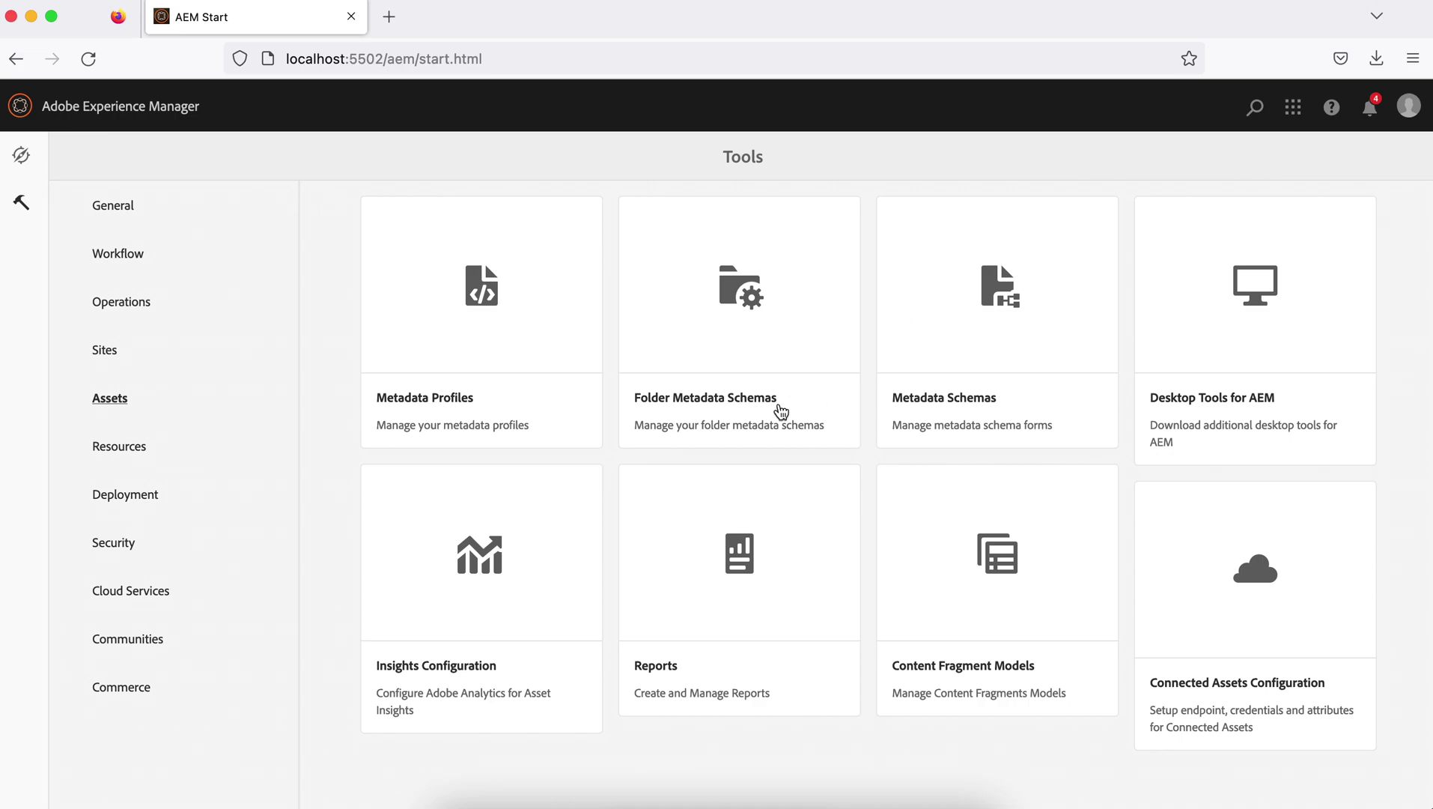
left_click(121, 458)
left_click(123, 494)
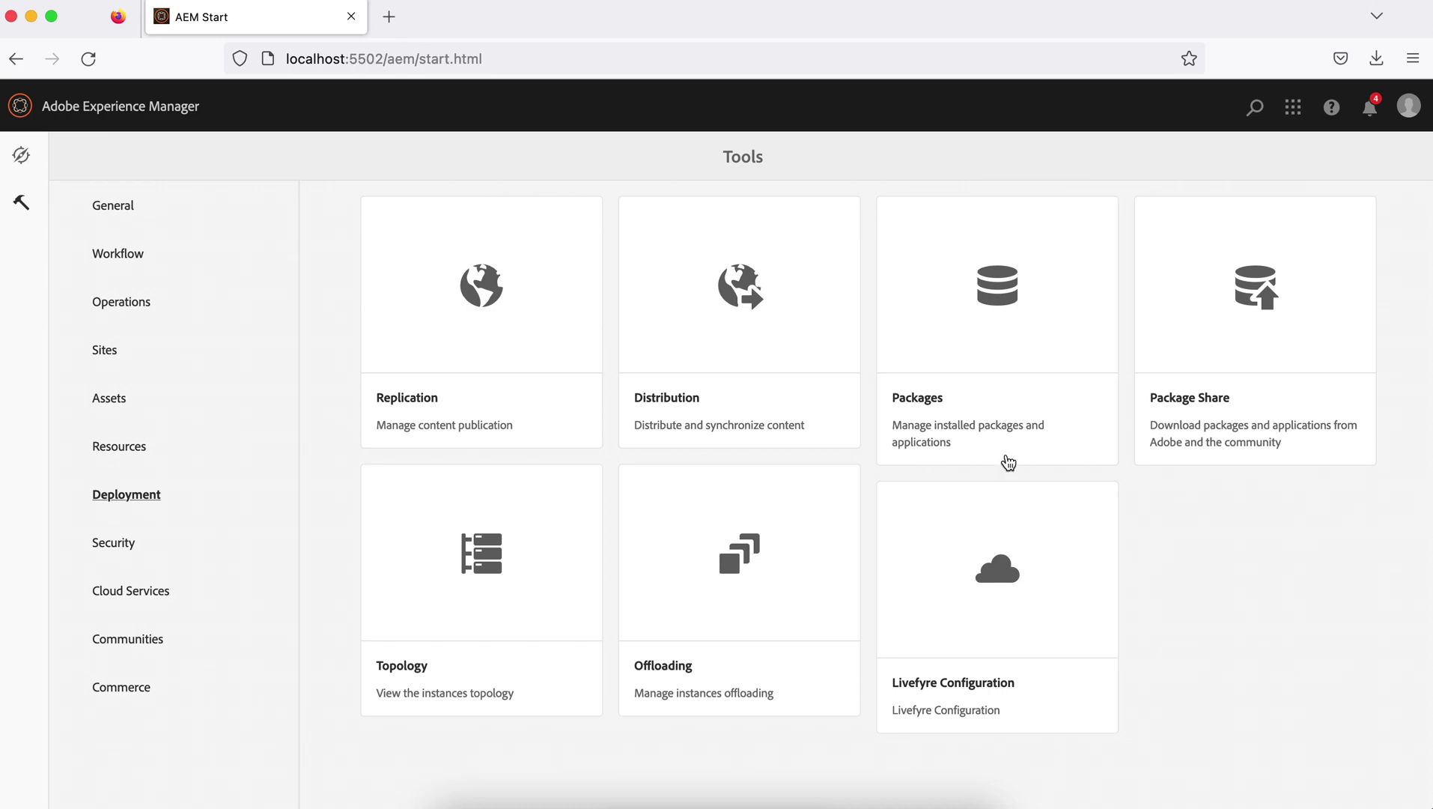
Step: Step through Security, Cloud Services and Communities tools, ending on Commerce's Payment and Shipping Methods
left_click(118, 542)
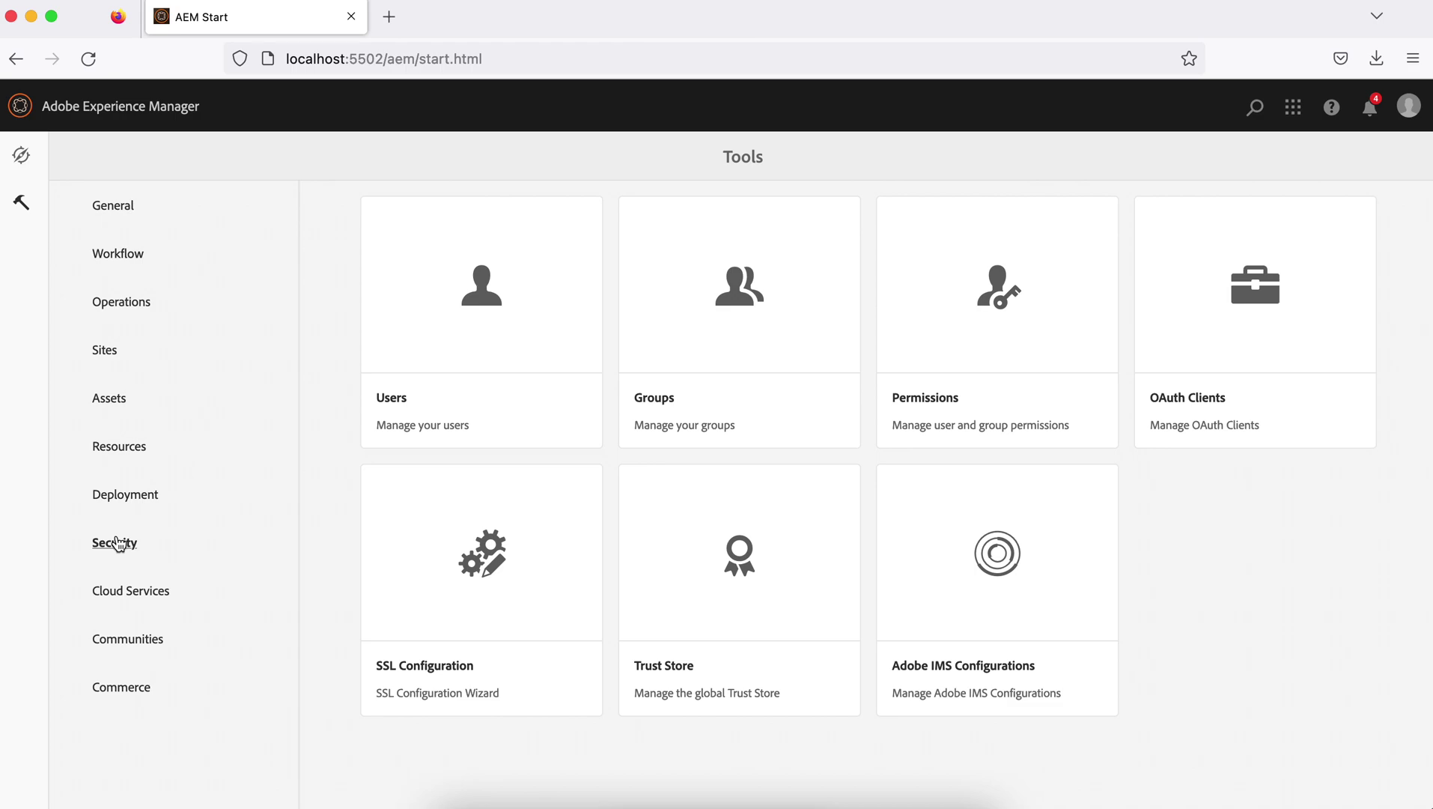
left_click(117, 591)
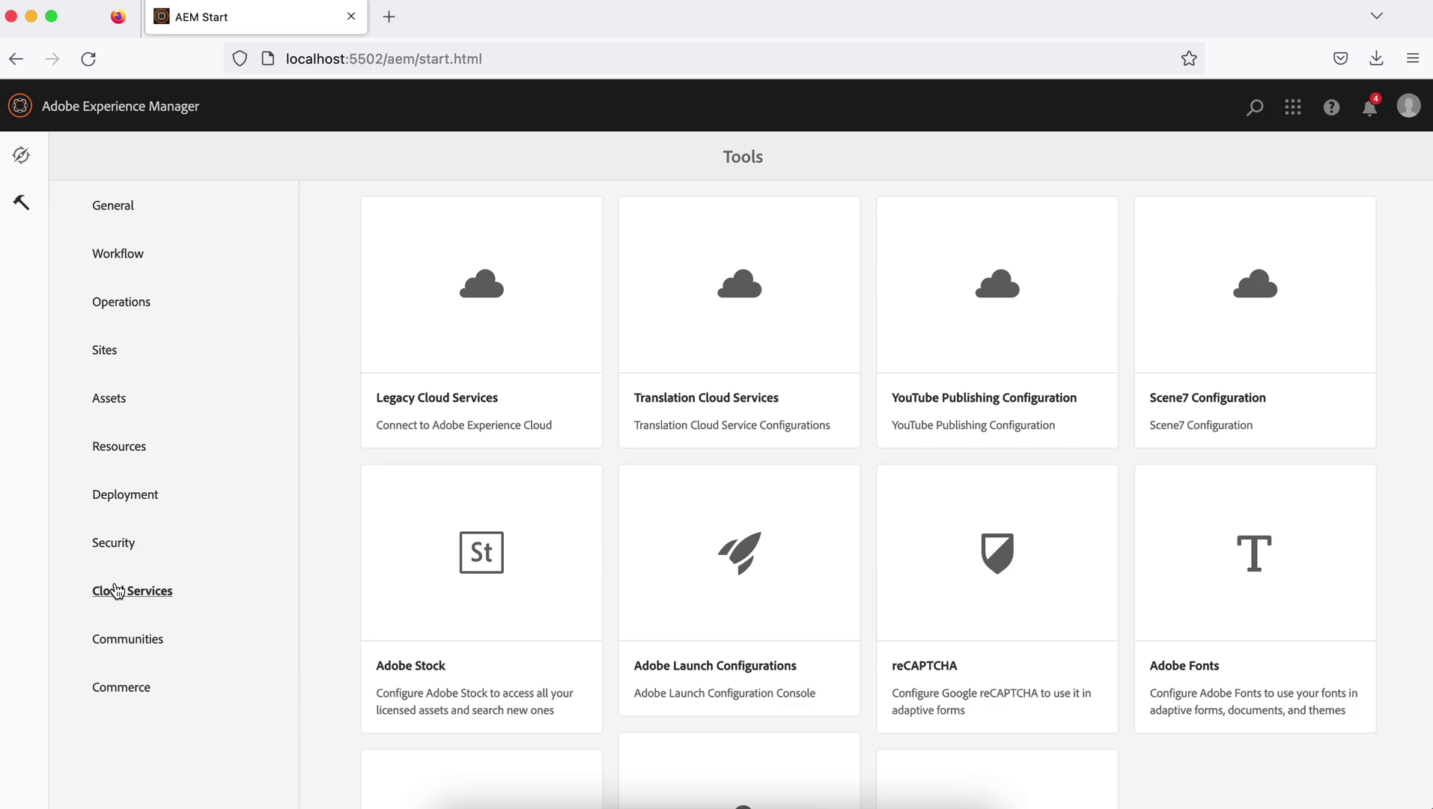
left_click(123, 638)
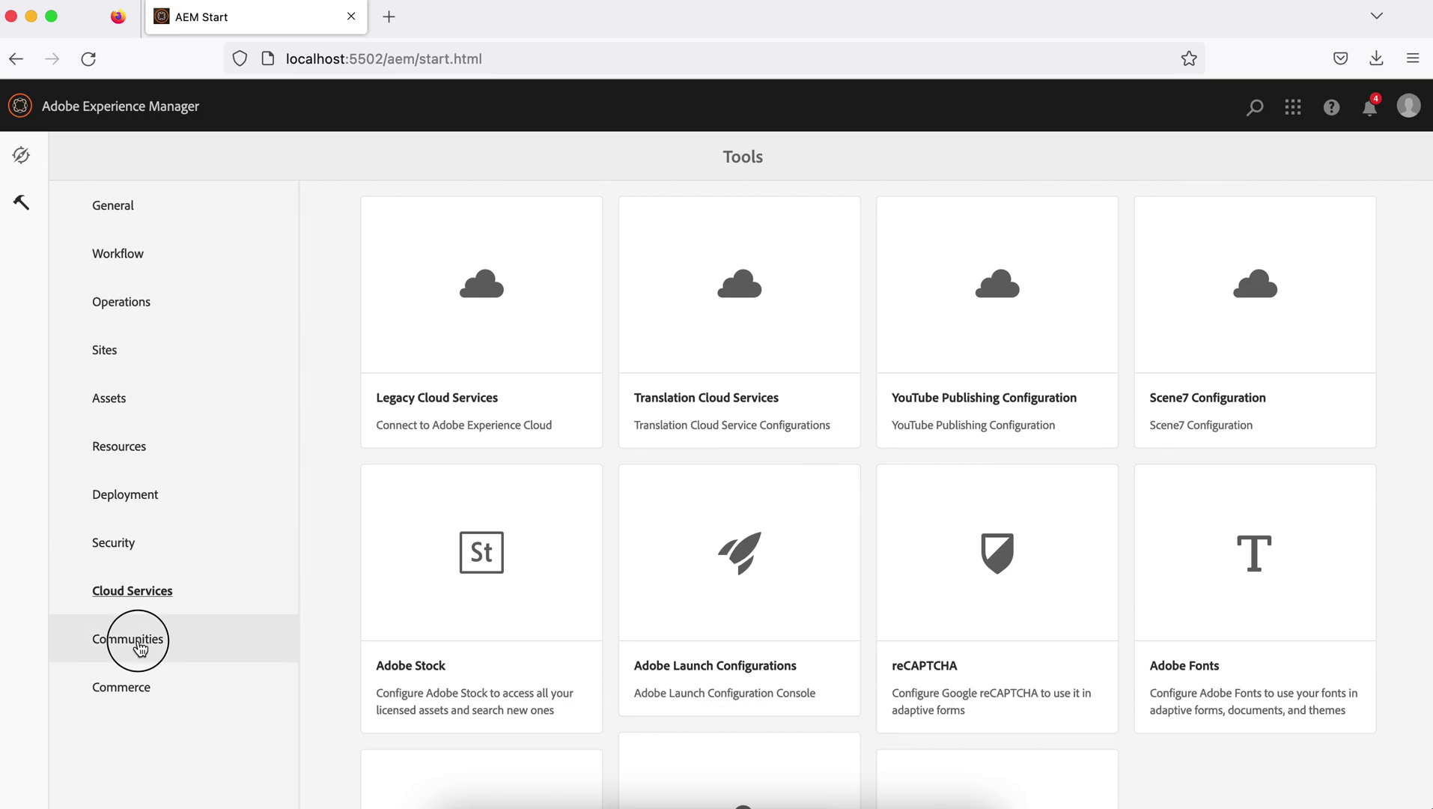
left_click(110, 694)
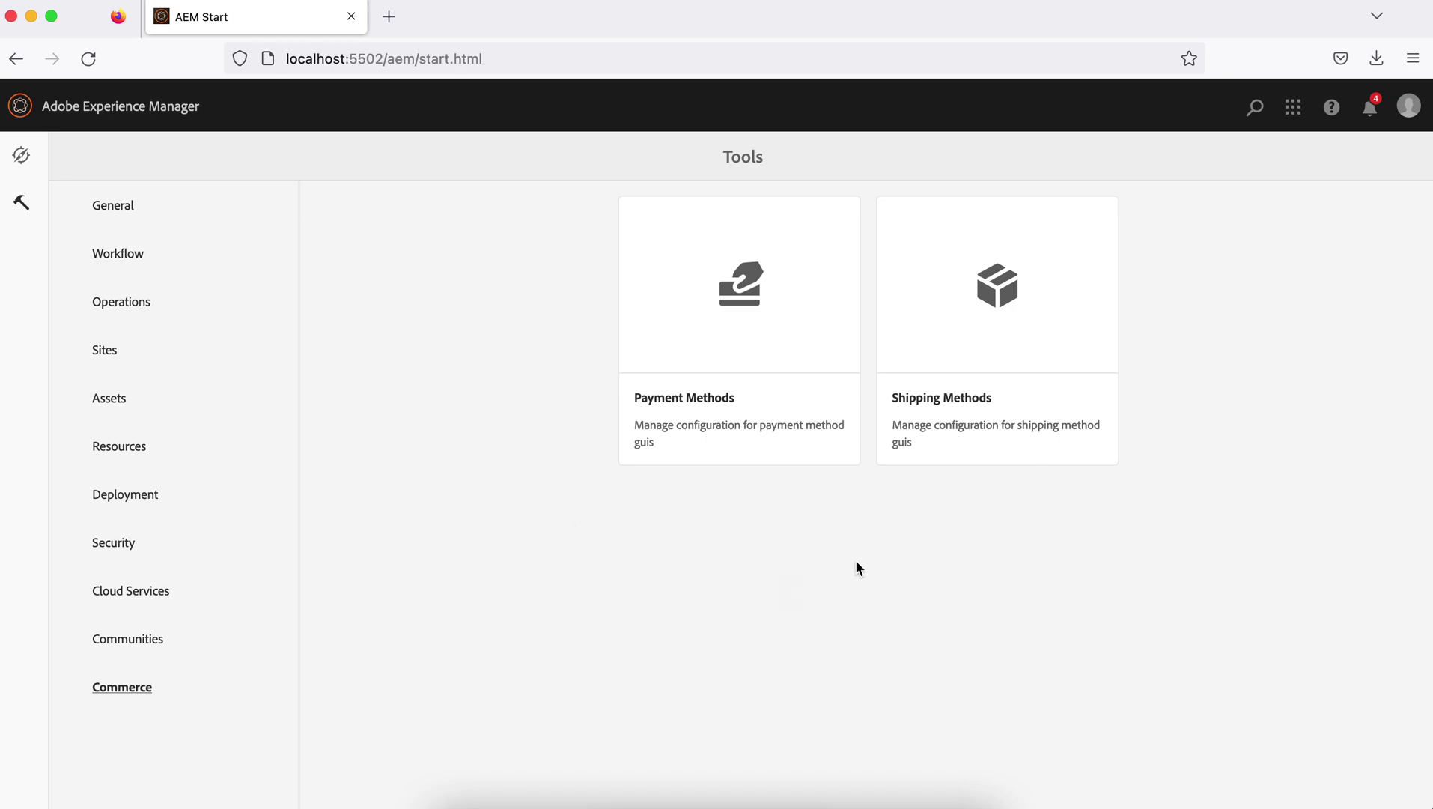
Step: Open the Projects console, dismiss the tour, check the Create menu, and open the We.Retail project
left_click(21, 155)
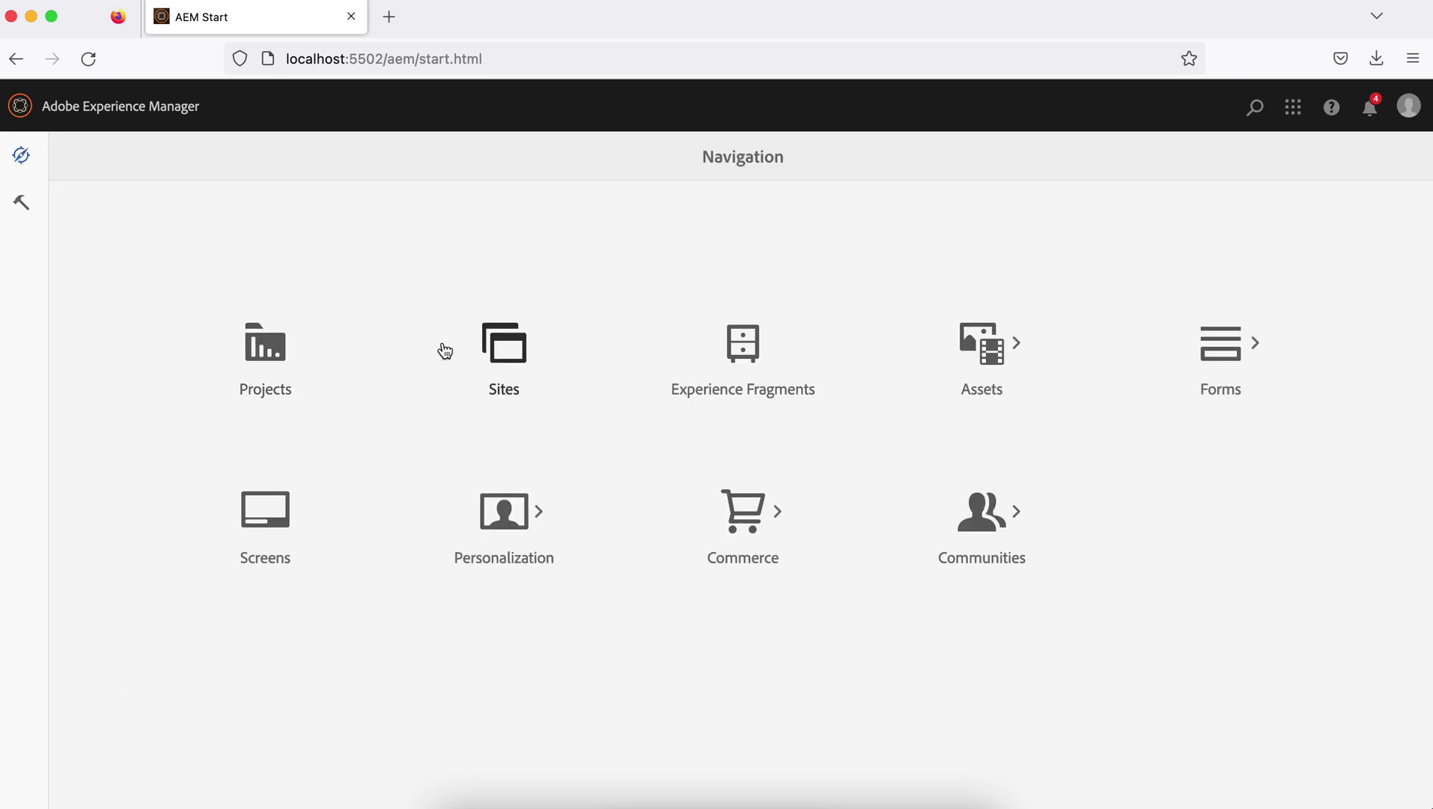
left_click(268, 349)
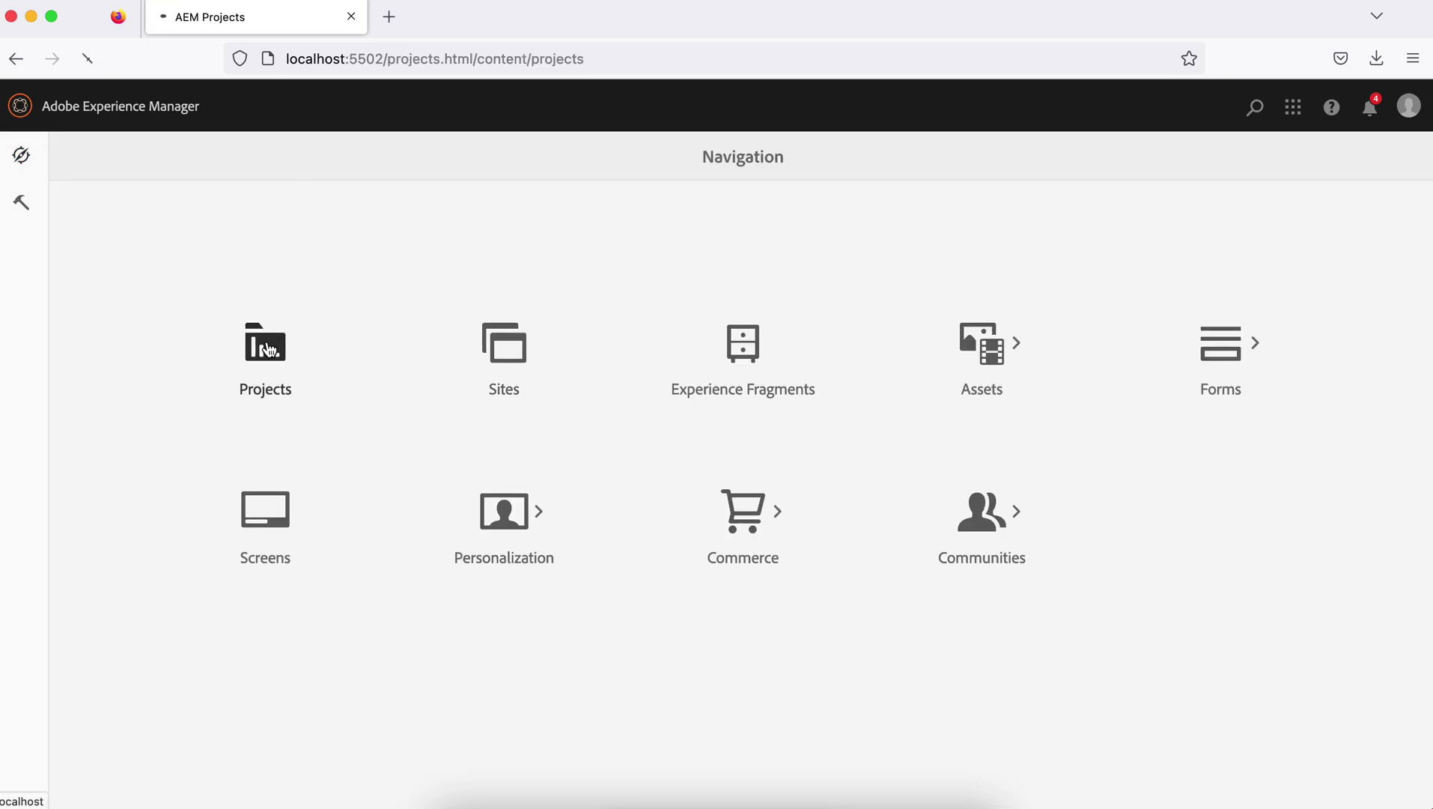
left_click(500, 253)
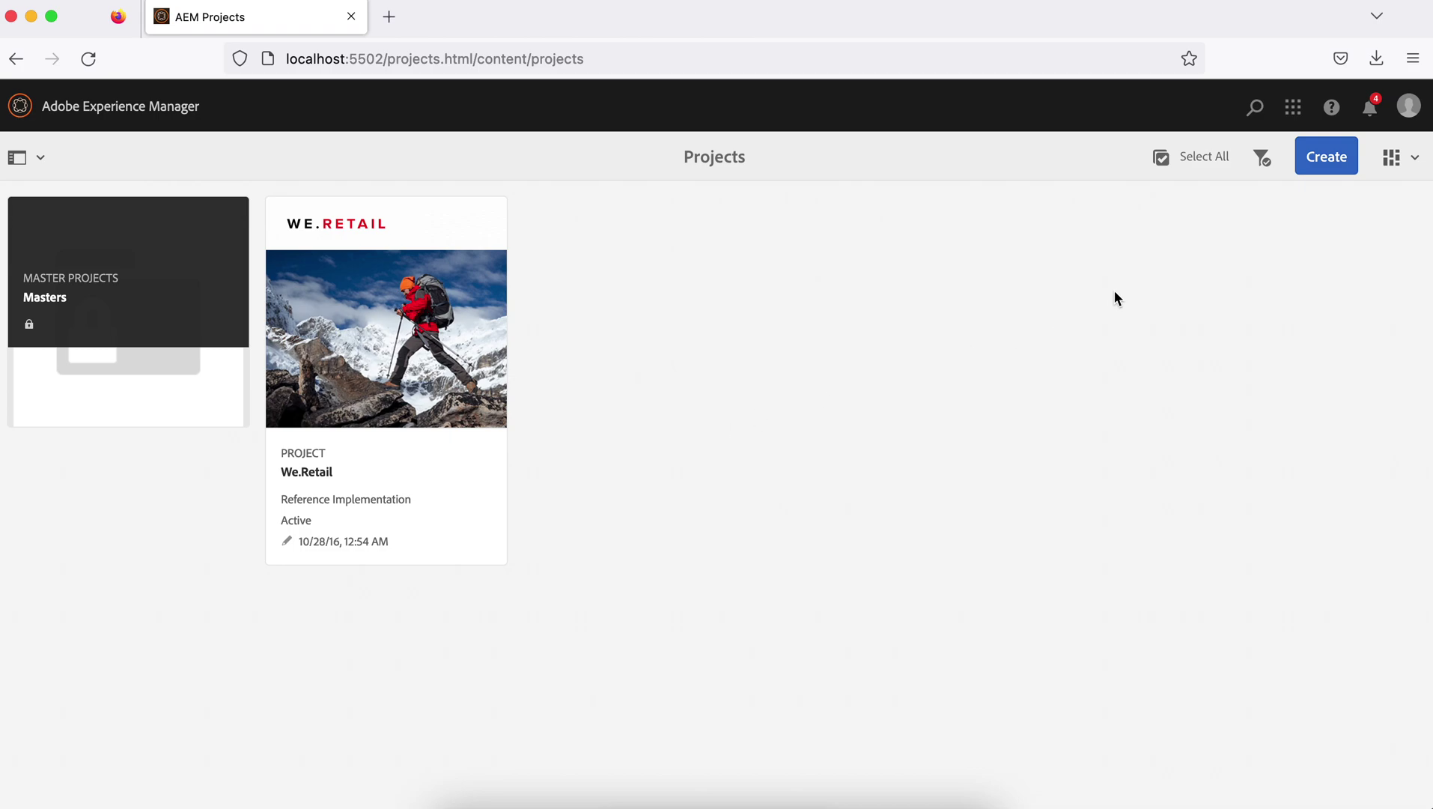
left_click(1314, 166)
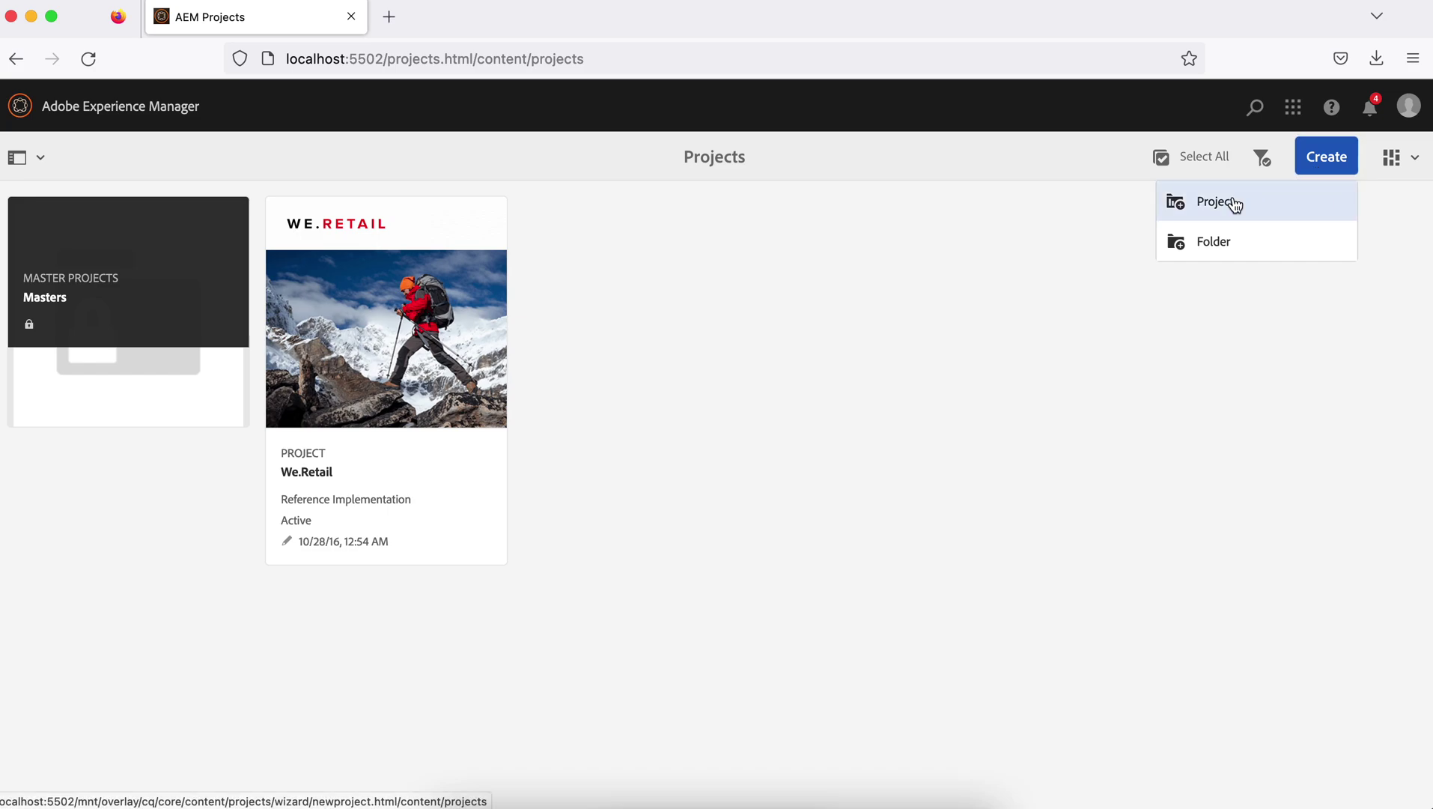
left_click(1229, 247)
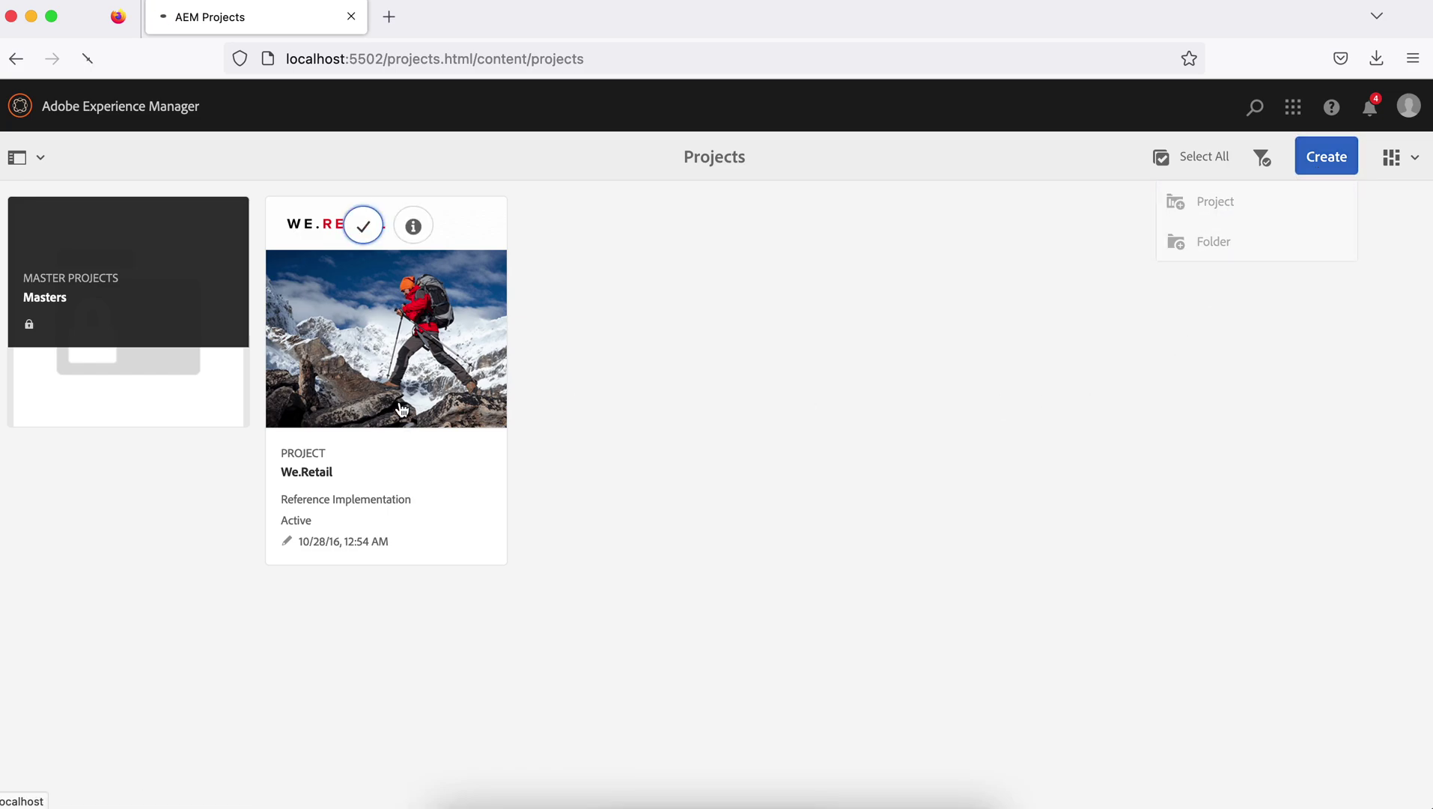
Step: Open the We.Retail project overview, stop the navigation tour reappearing, and check what can be added
left_click(363, 225)
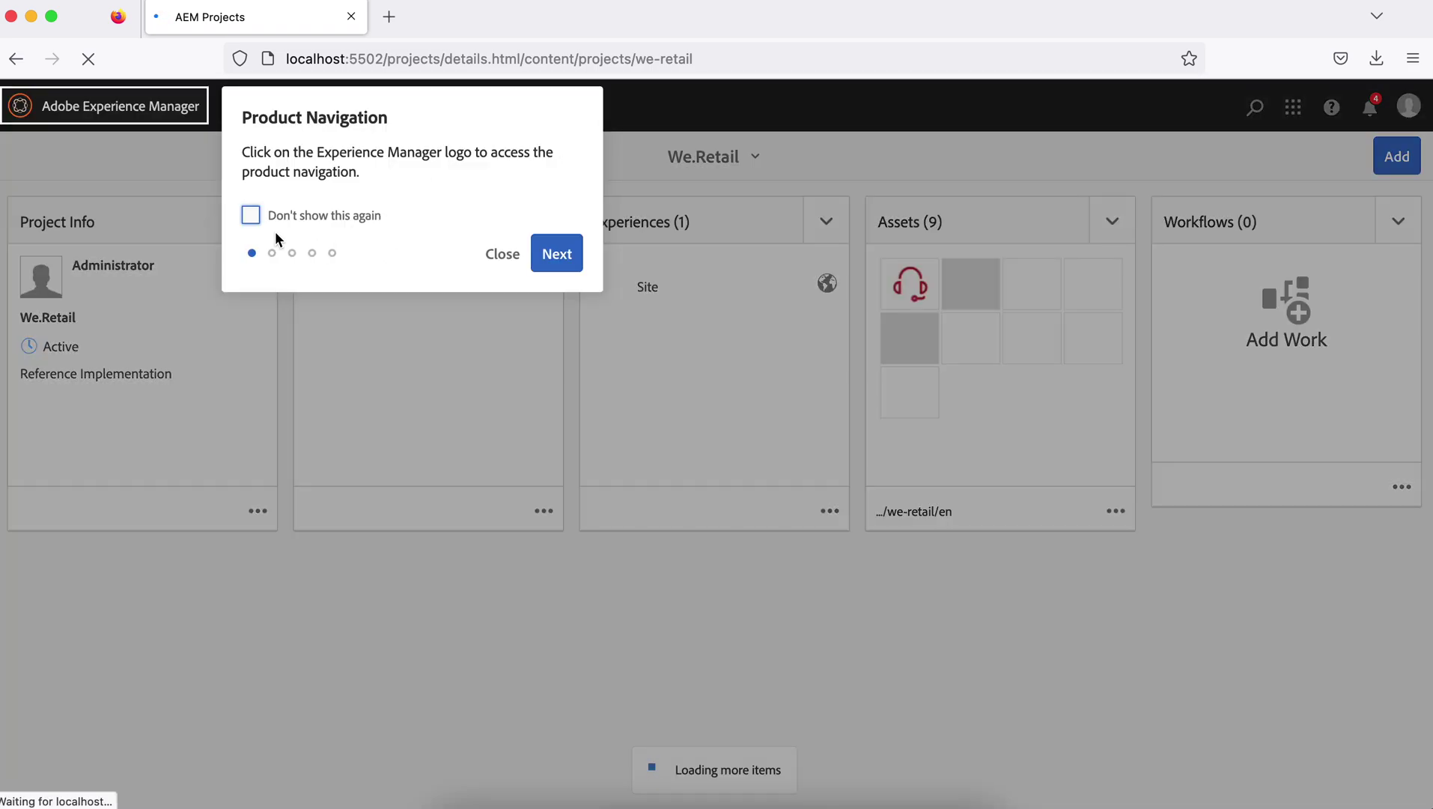
left_click(250, 215)
left_click(502, 254)
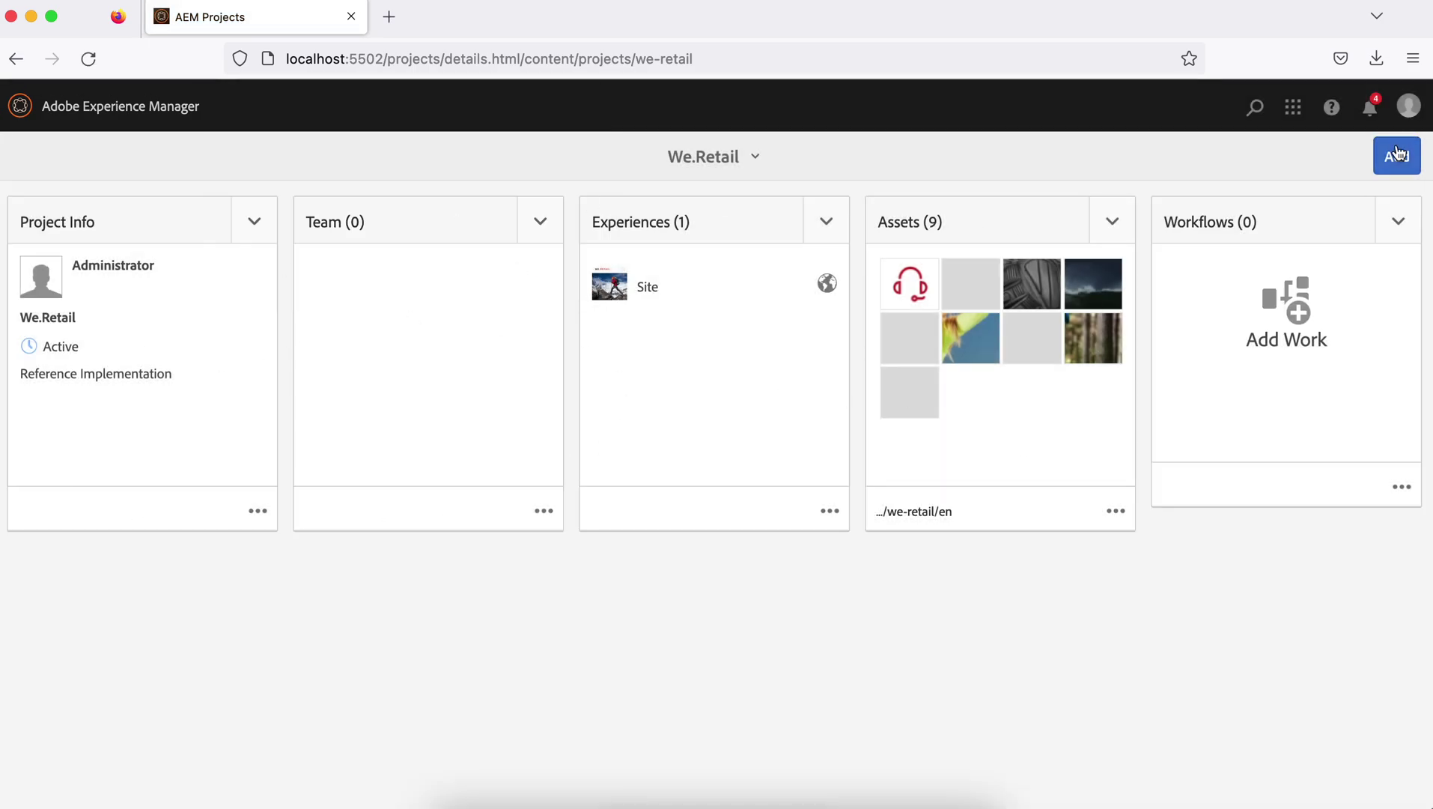
left_click(1397, 154)
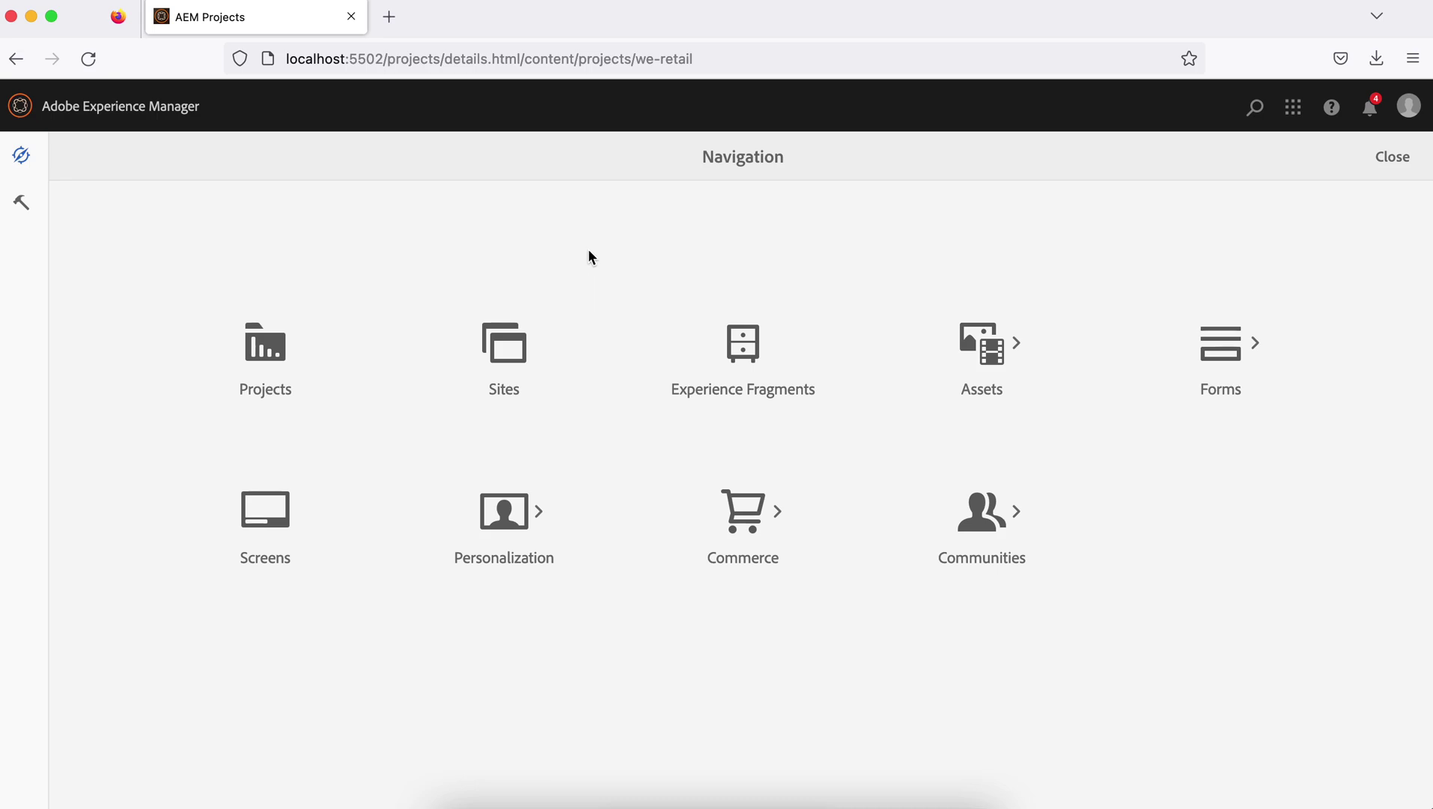
Step: View the Sites console listing We.Retail and WKND Events, then return to the Navigation page
left_click(515, 355)
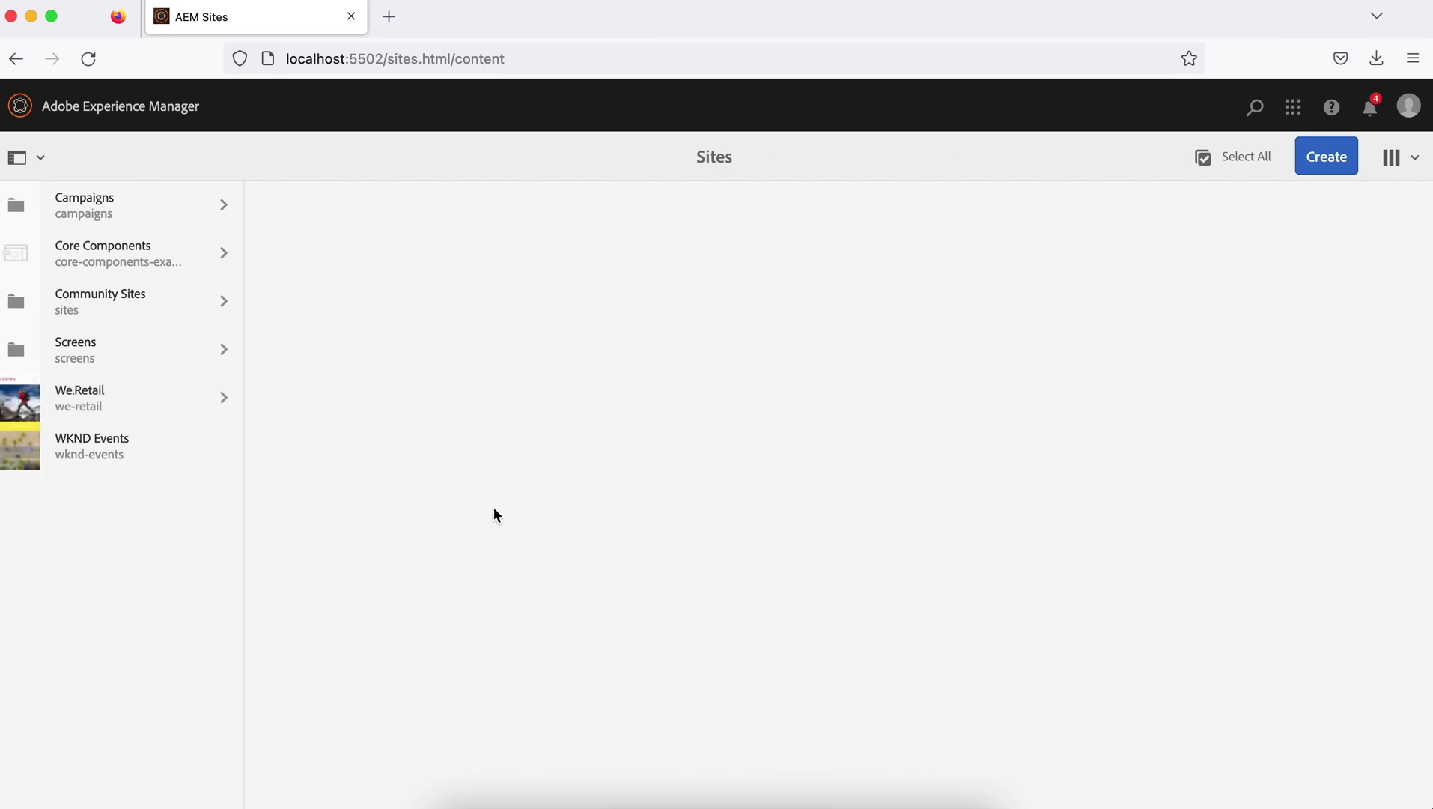
left_click(129, 109)
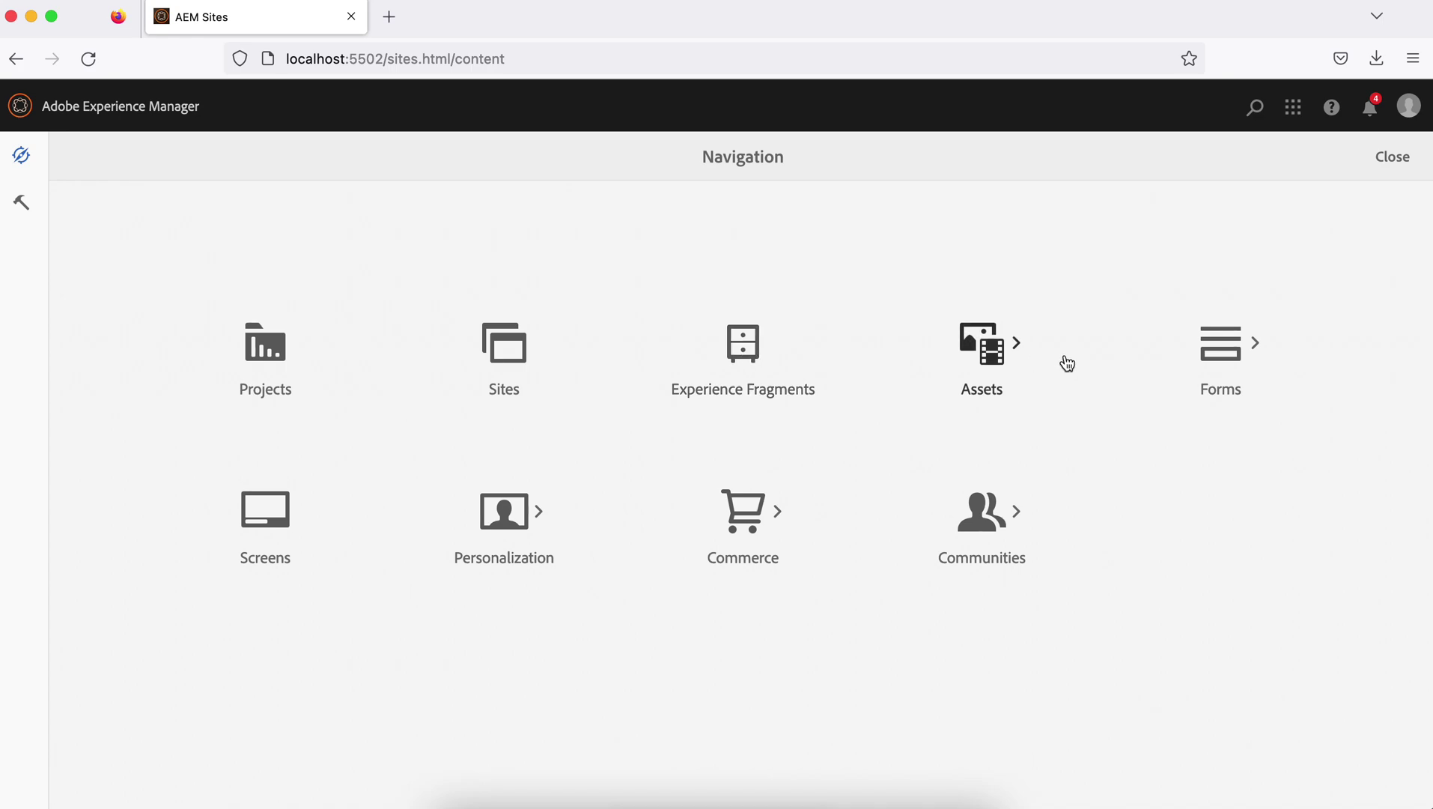
Step: Browse the Assets consoles, then the Forms consoles, and go back to the top-level Navigation grid
left_click(995, 345)
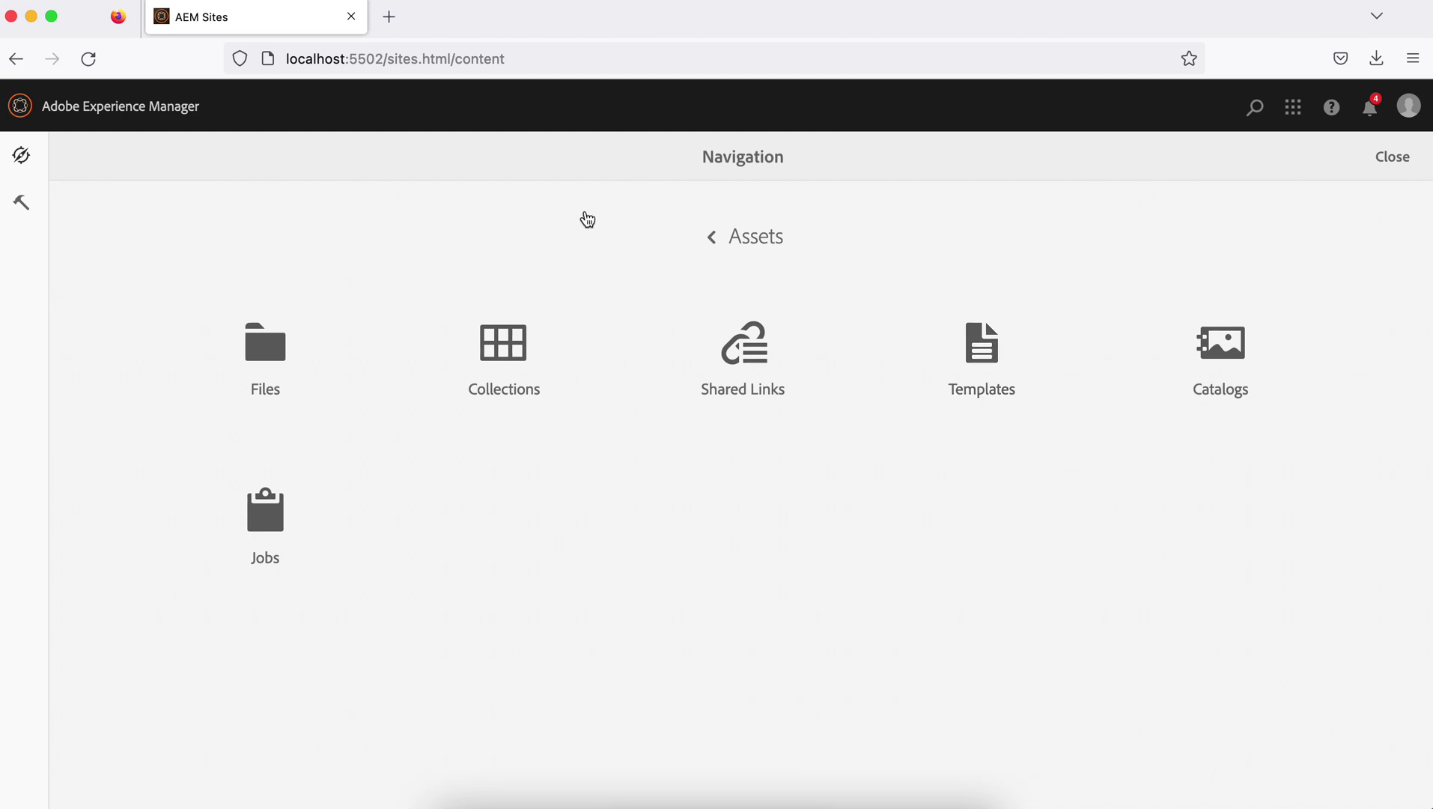
left_click(86, 108)
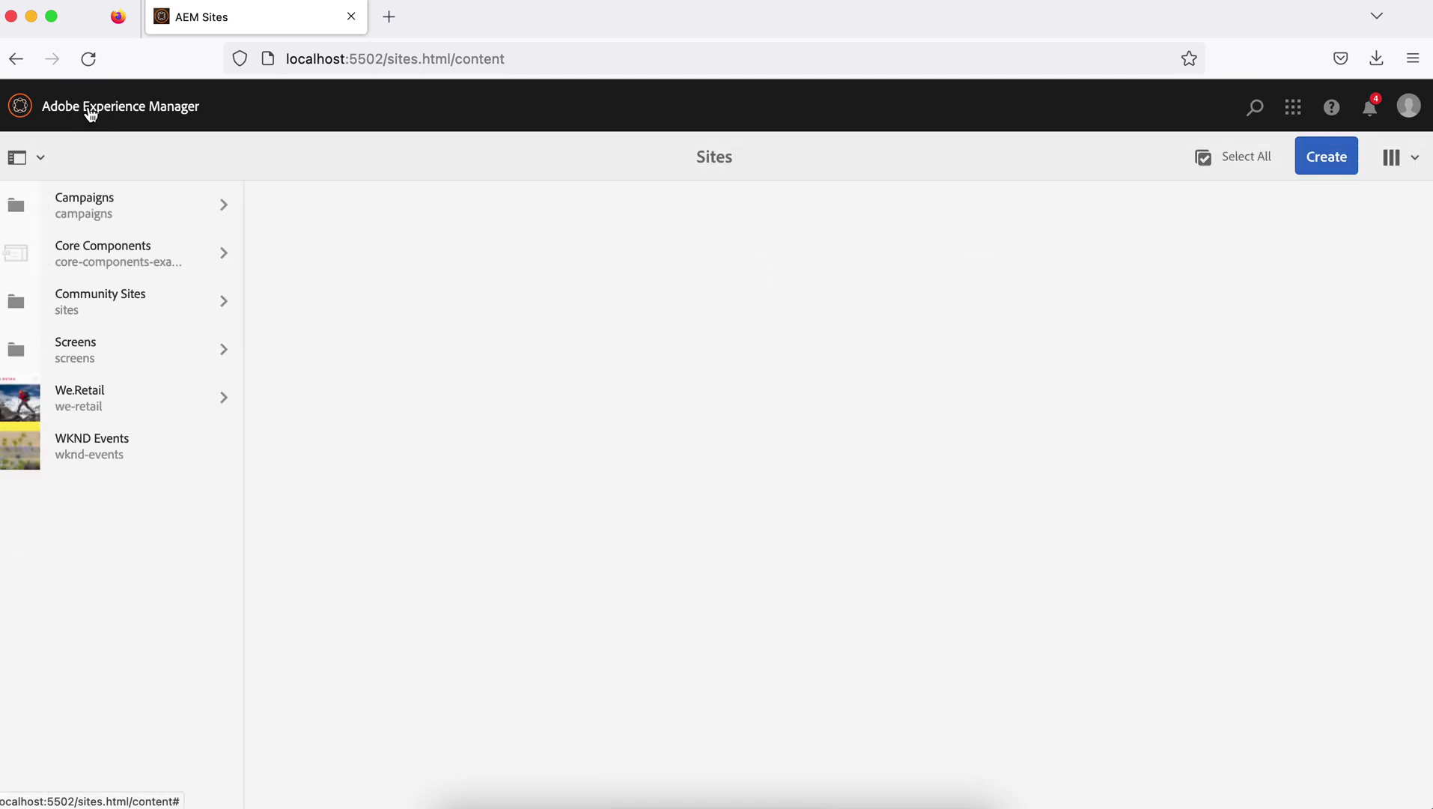
left_click(86, 108)
left_click(1215, 359)
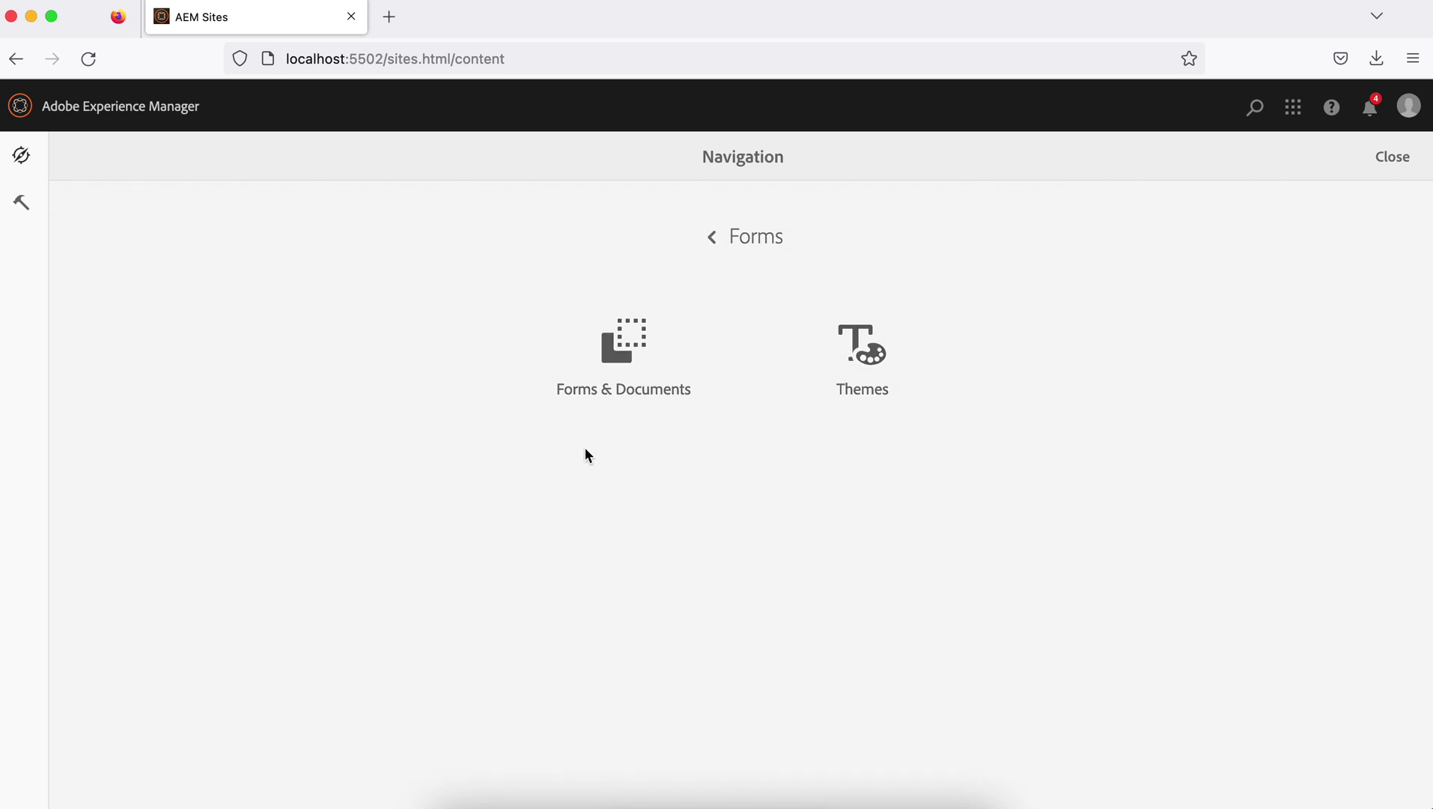
key("BackSpace")
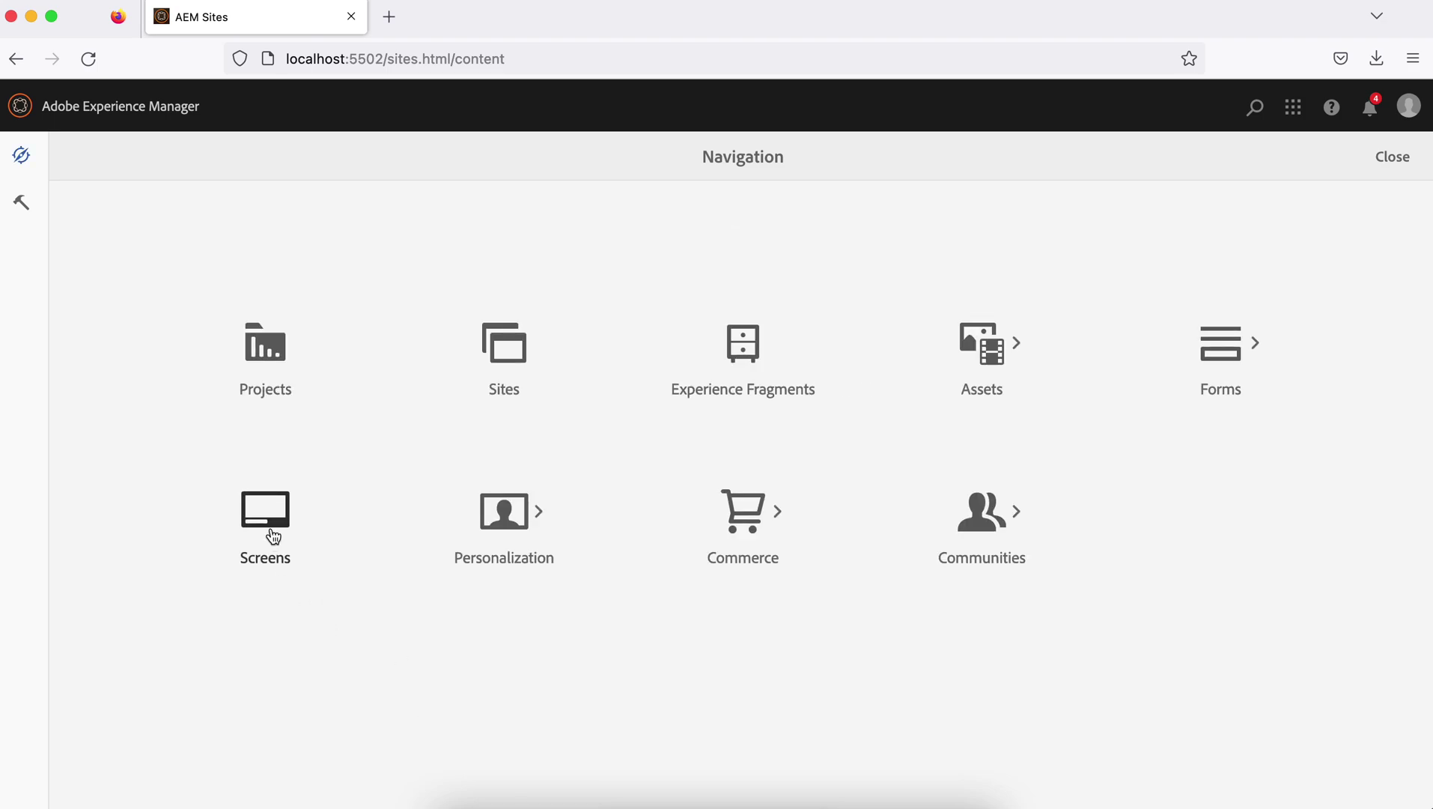
Step: View the Personalization and Commerce consoles, then show the Communities consoles like Moderation and Members
left_click(530, 512)
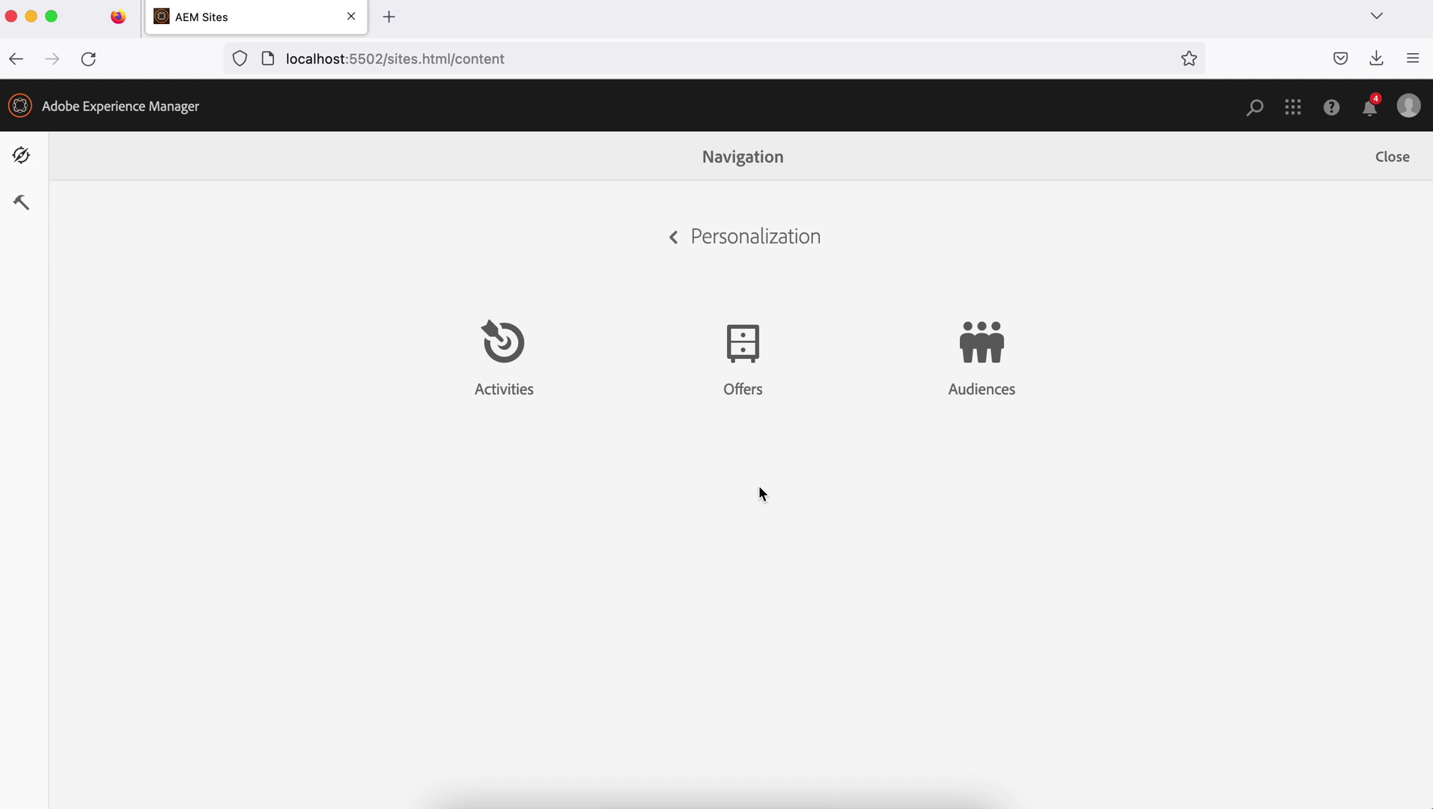
left_click(742, 237)
left_click(763, 551)
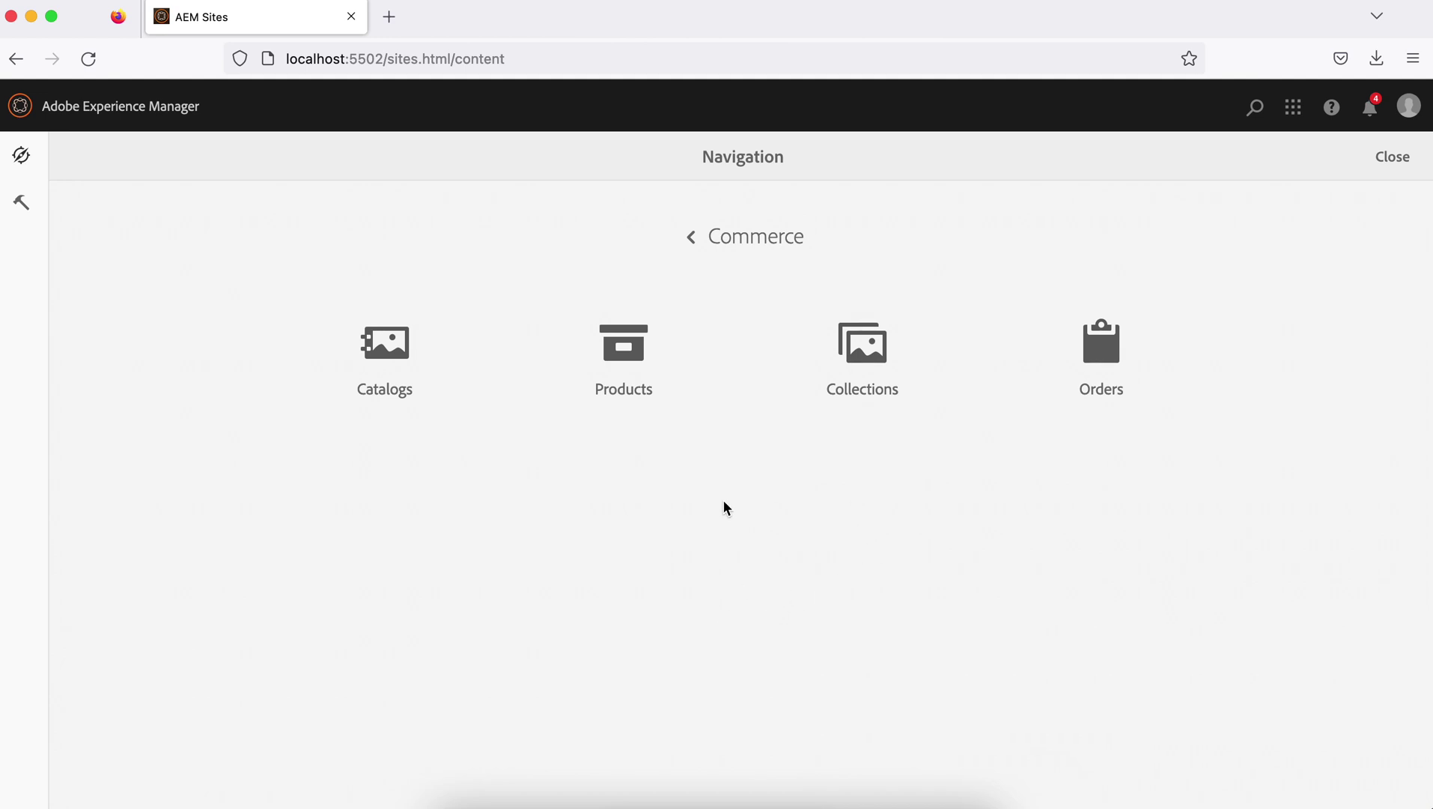
left_click(707, 243)
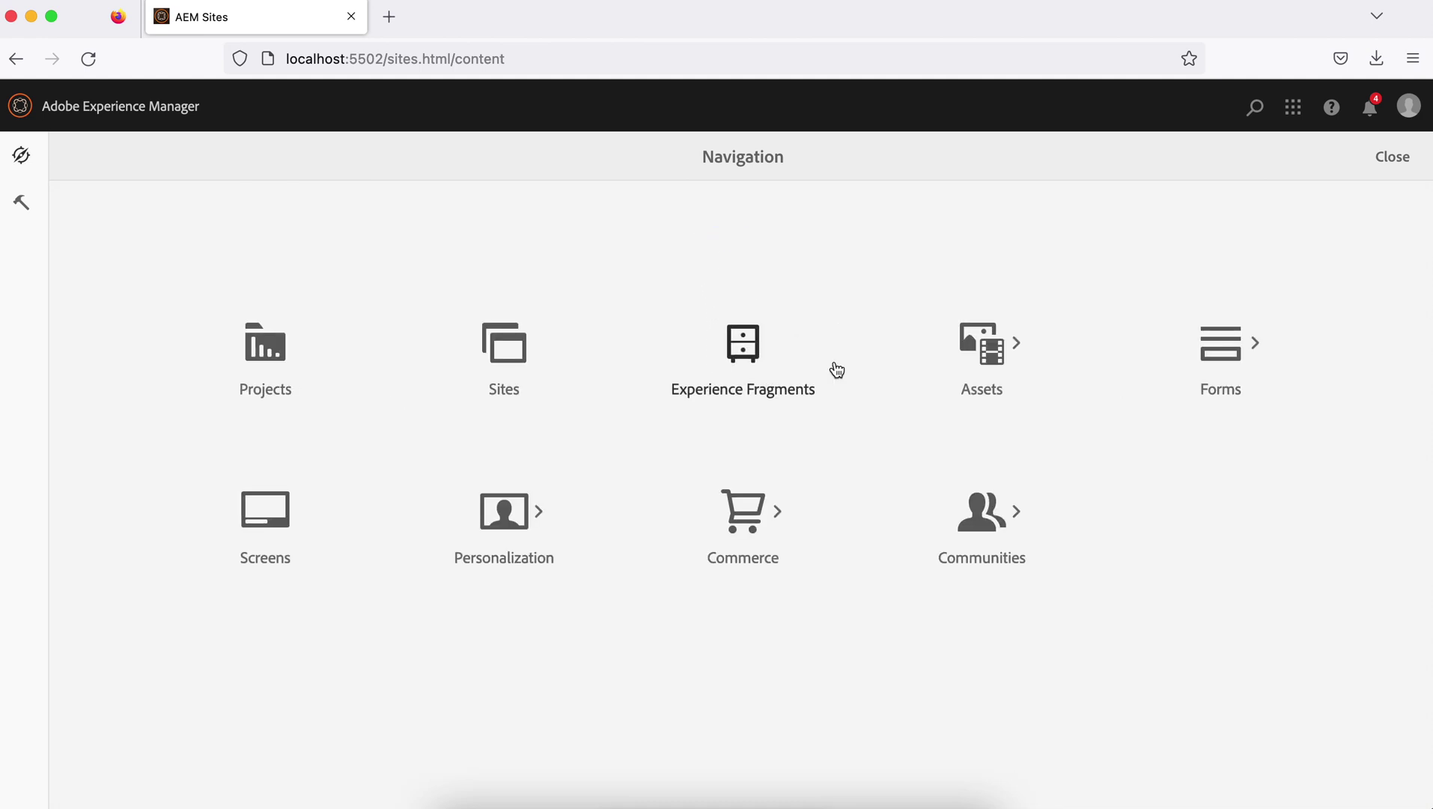
left_click(966, 512)
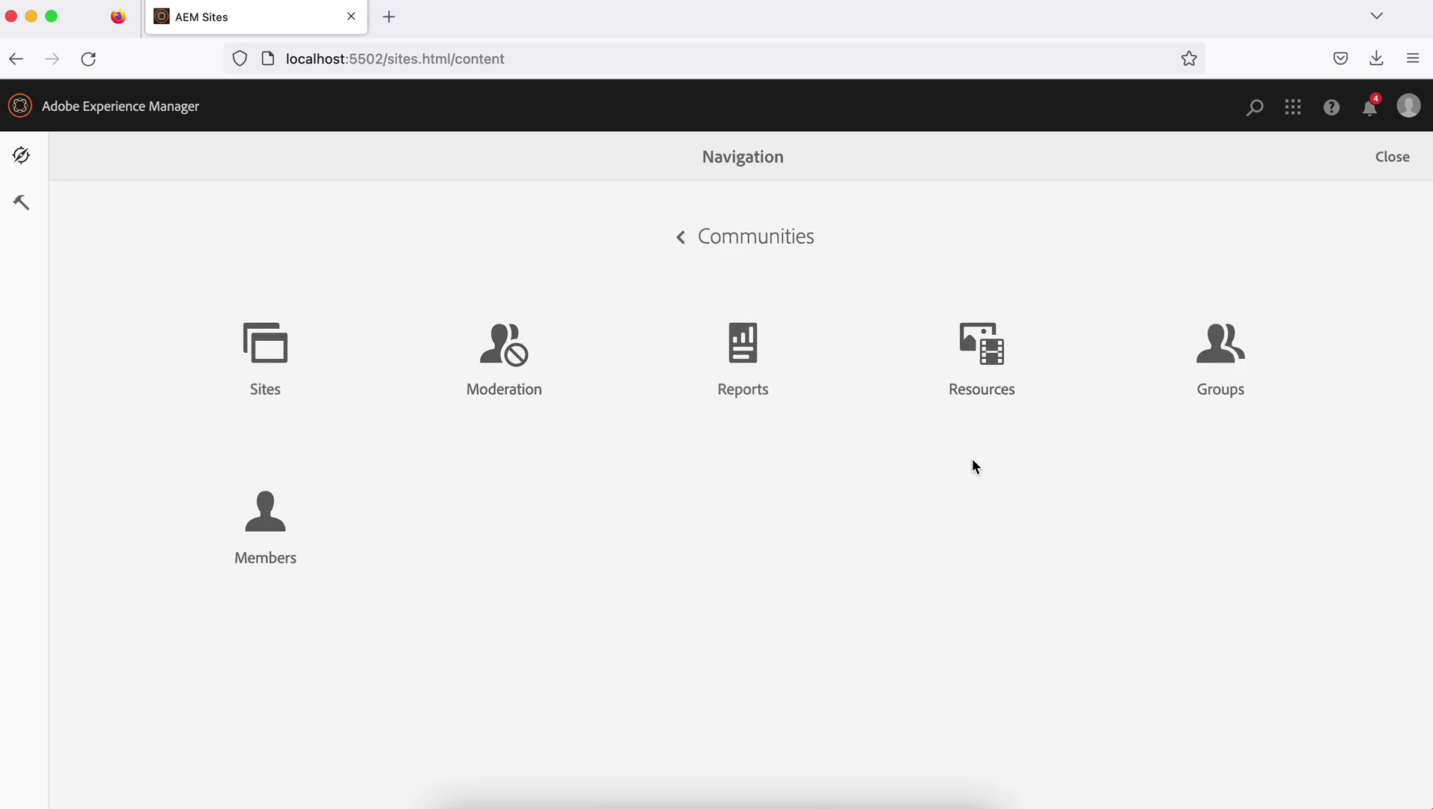
Step: Return to the Navigation start page and check the user account options and notifications
left_click(694, 236)
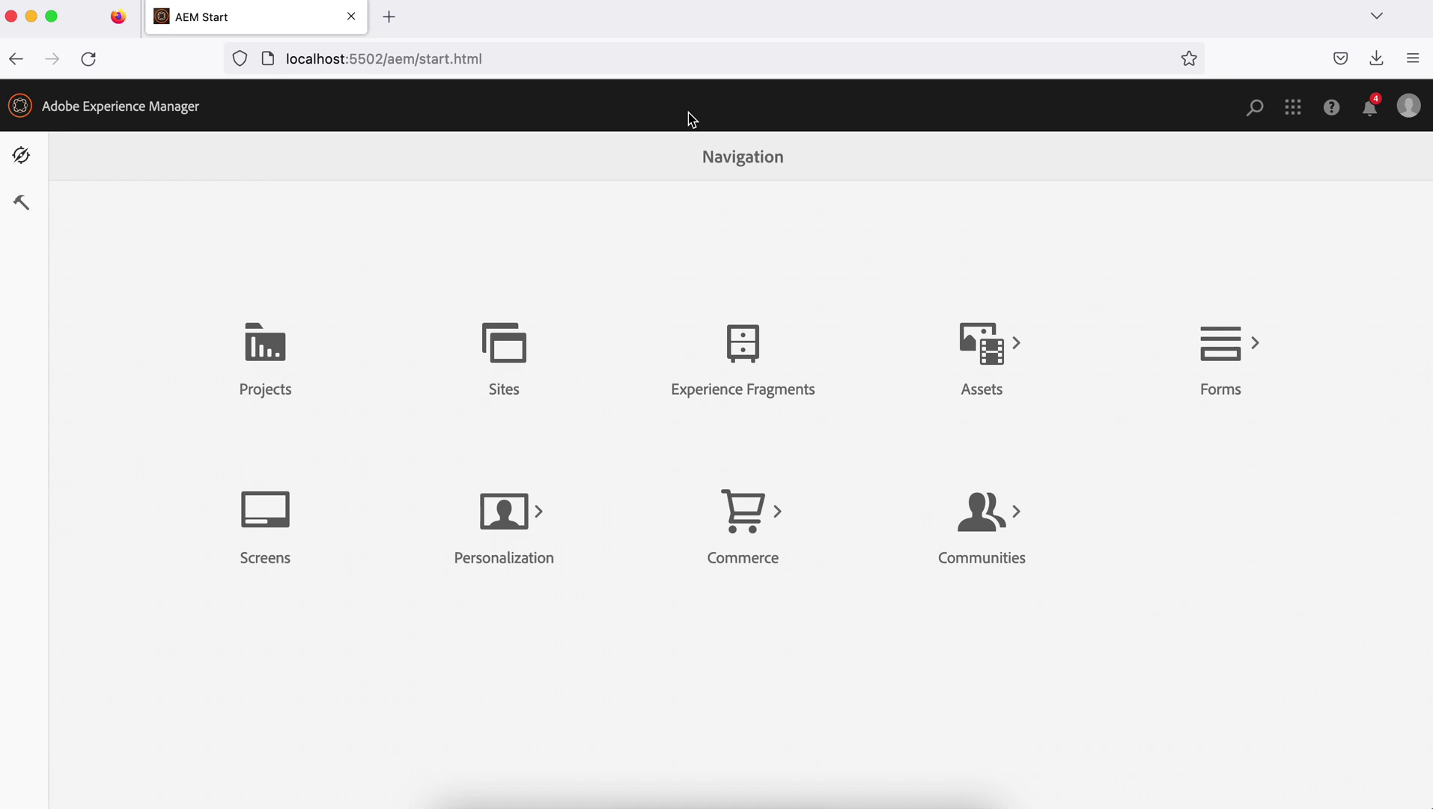
left_click(1409, 107)
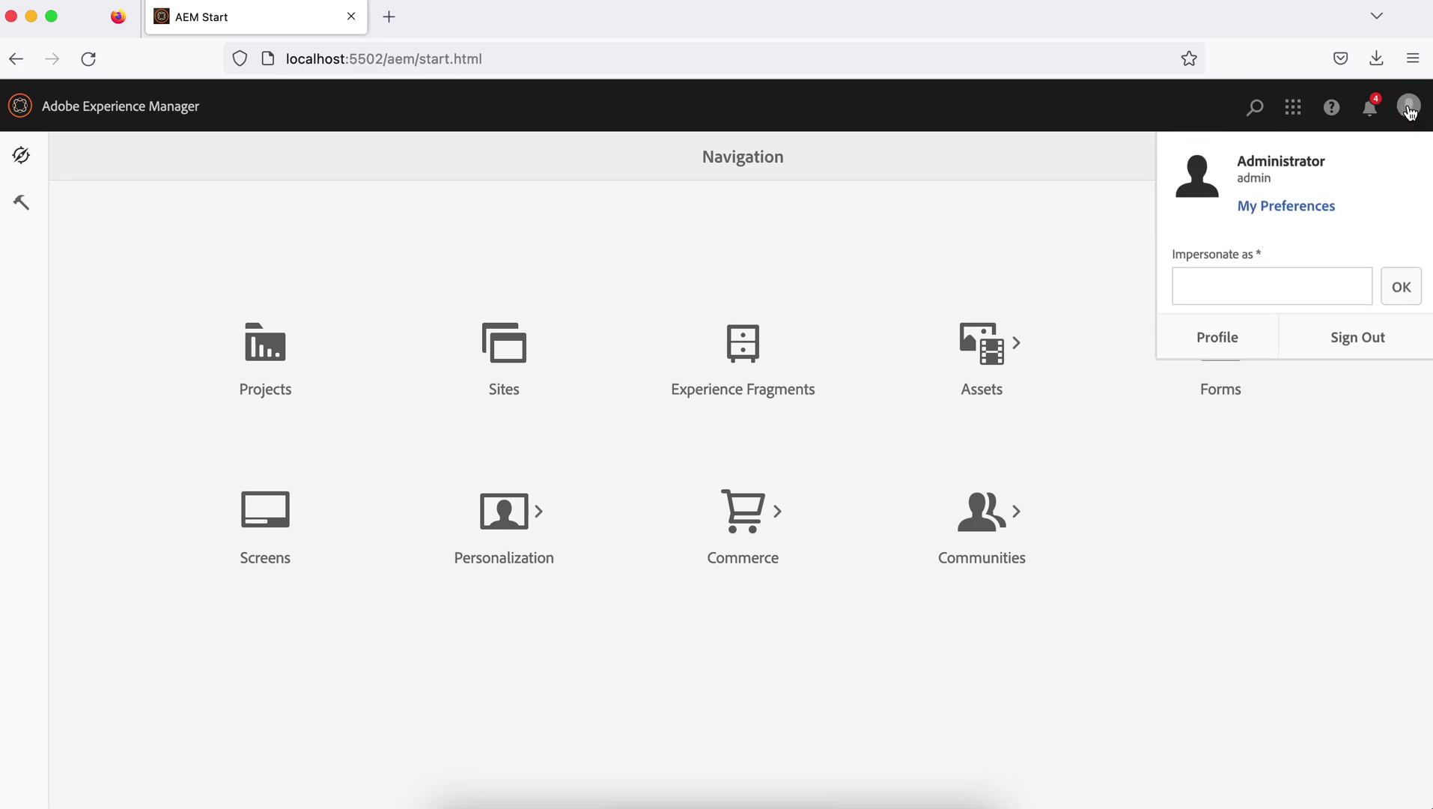
left_click(1370, 111)
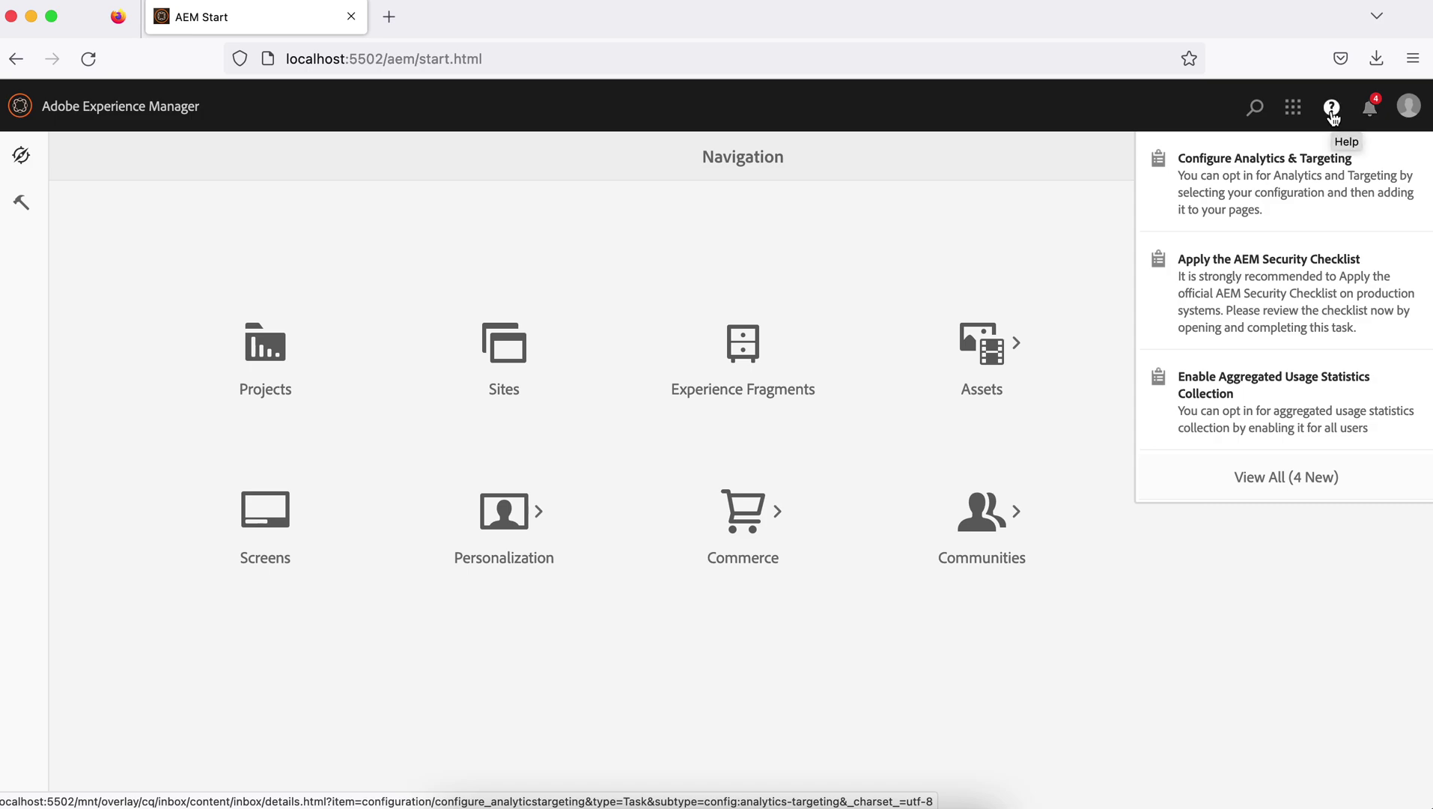
Step: Show Help > About Adobe Experience Manager and select the version number 6.5.0
left_click(1332, 109)
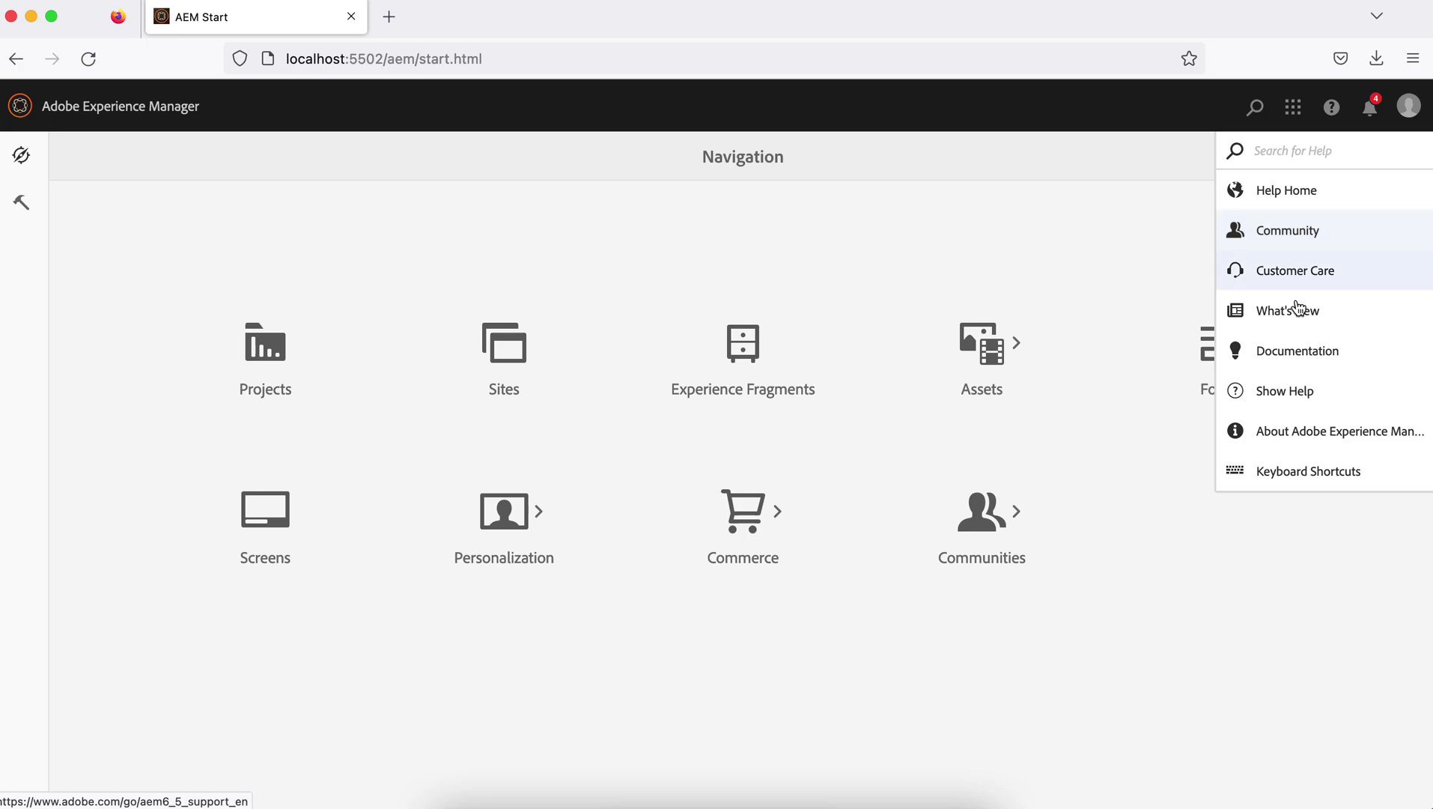
left_click(1288, 430)
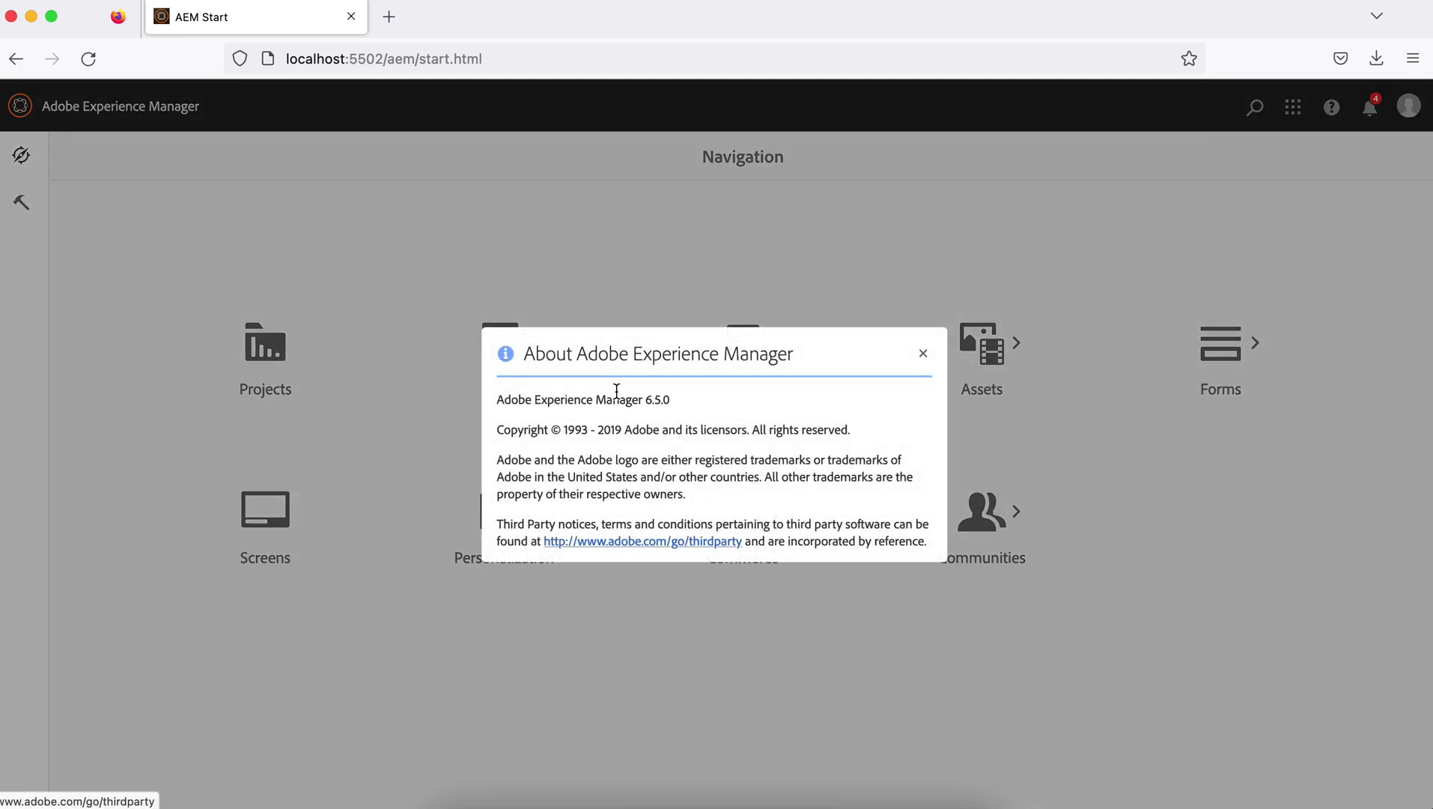
left_click_drag(672, 401, 648, 399)
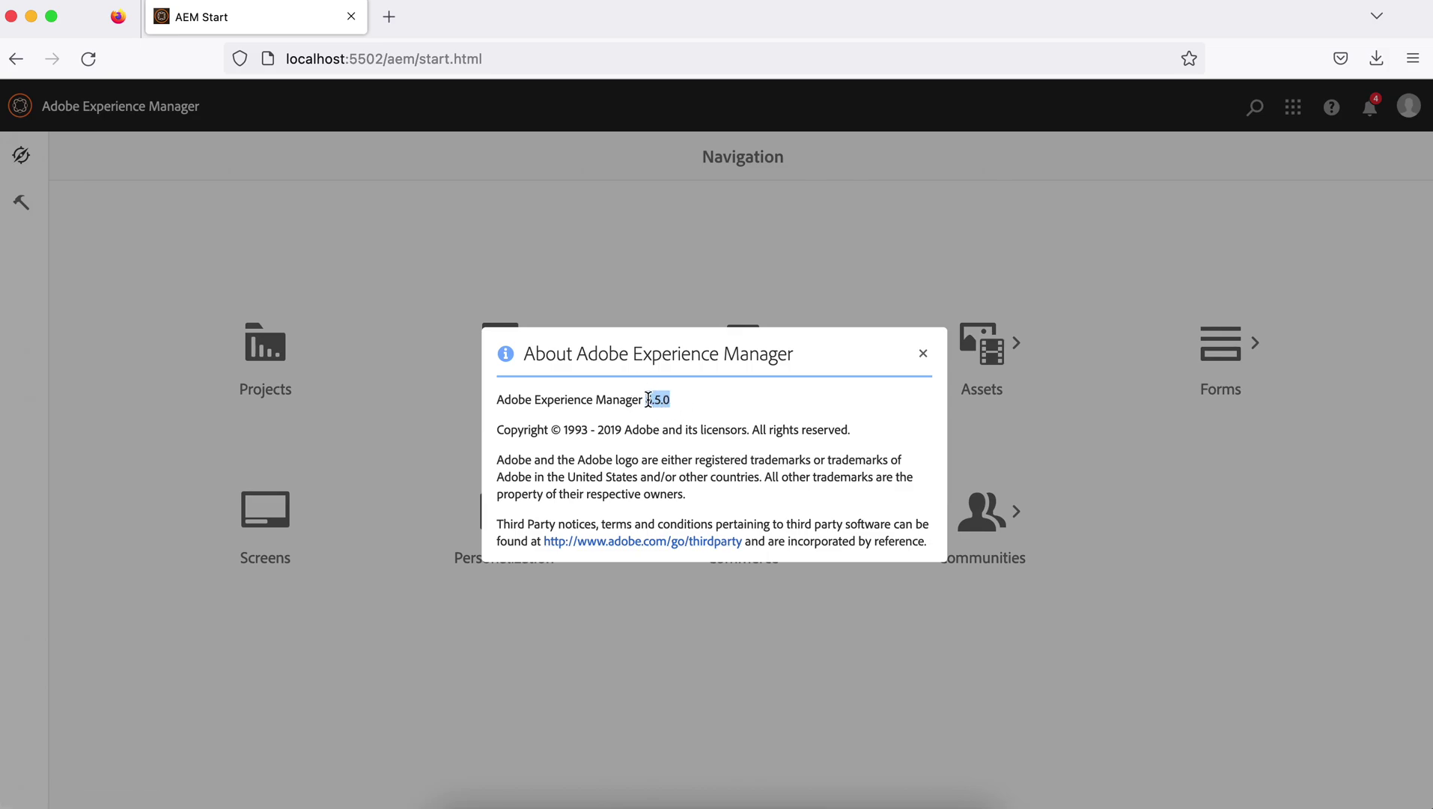
left_click_drag(648, 400, 646, 402)
Step: Dismiss the About box, preview the Adobe solutions switcher and search bar, then return to Navigation
left_click(923, 353)
left_click(1294, 112)
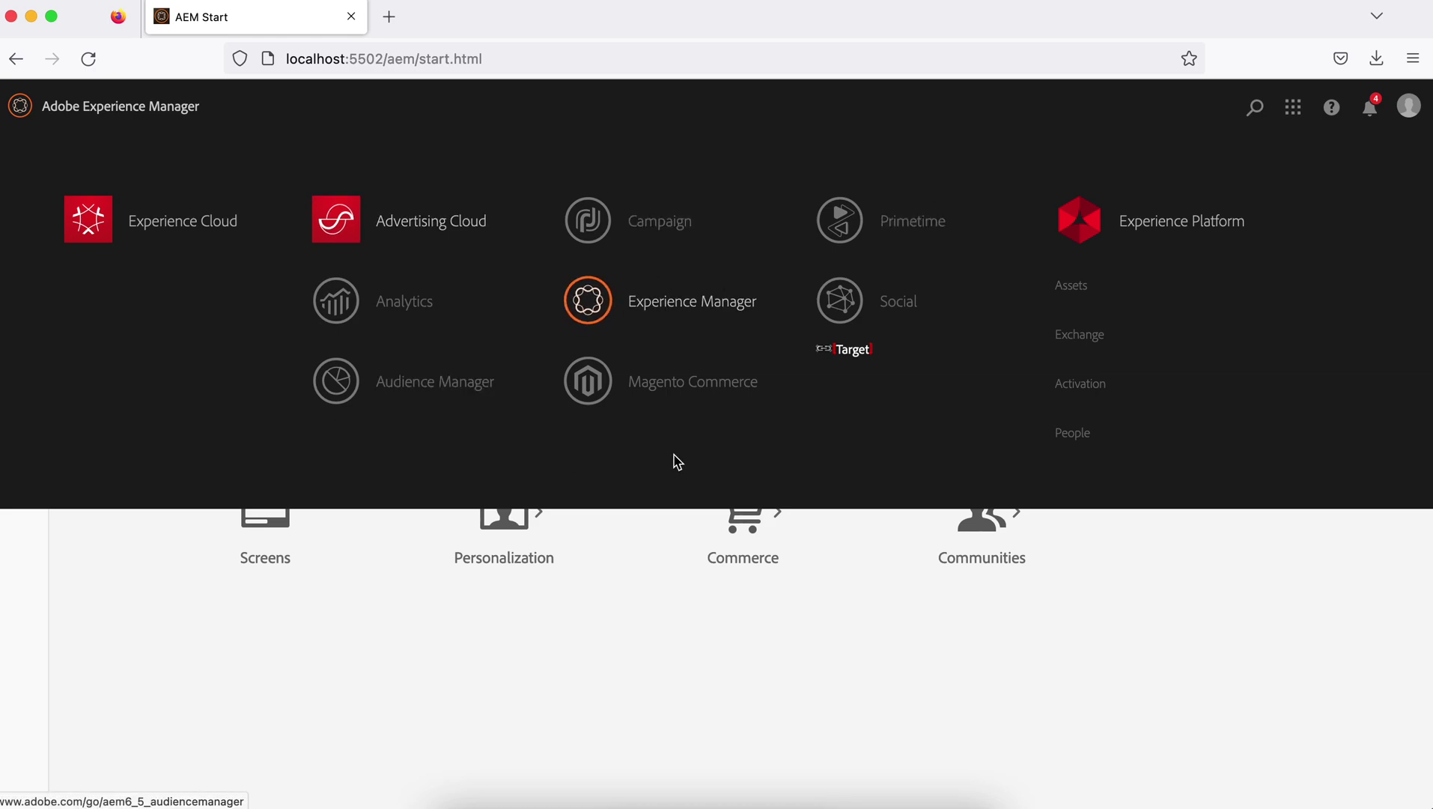
left_click(1293, 107)
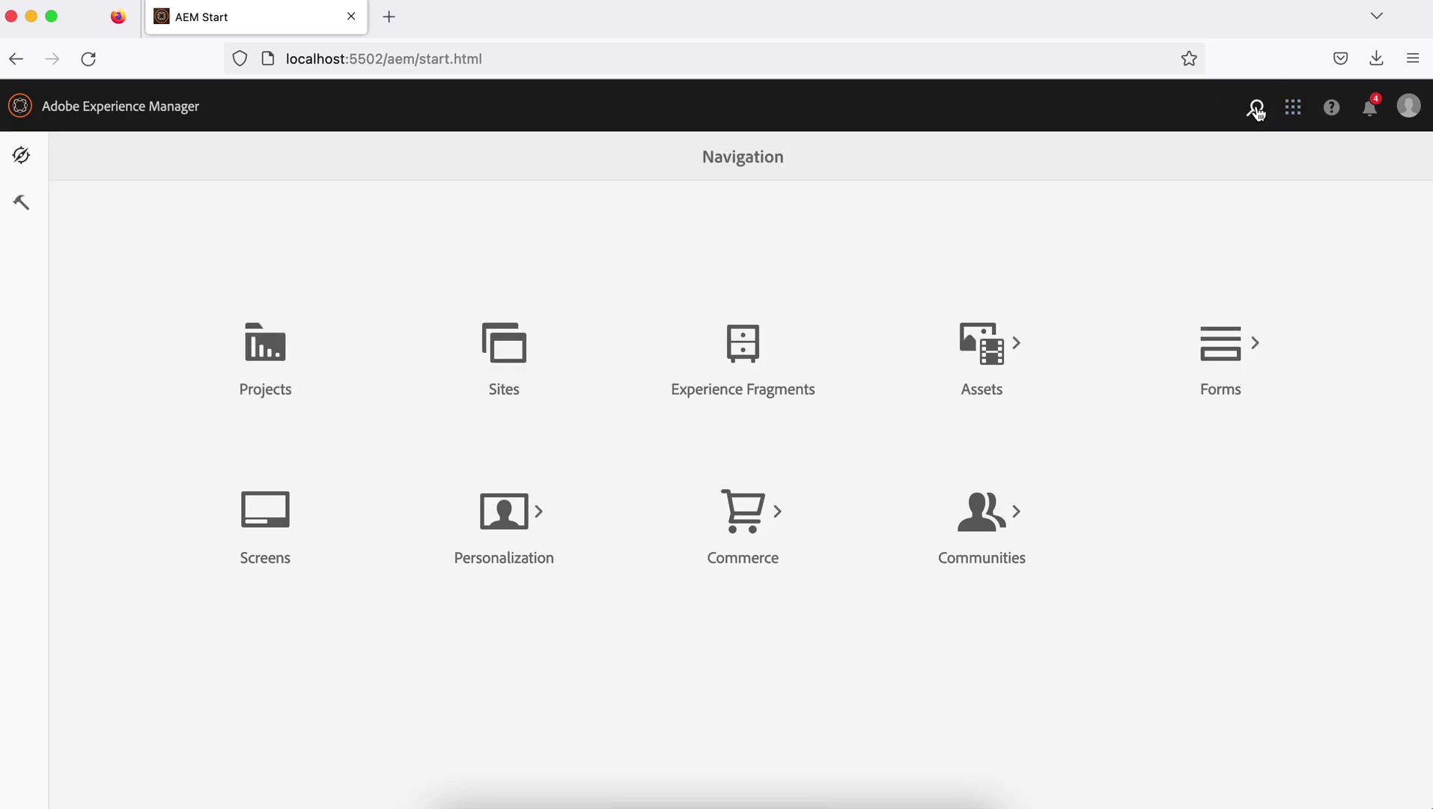
left_click(1255, 107)
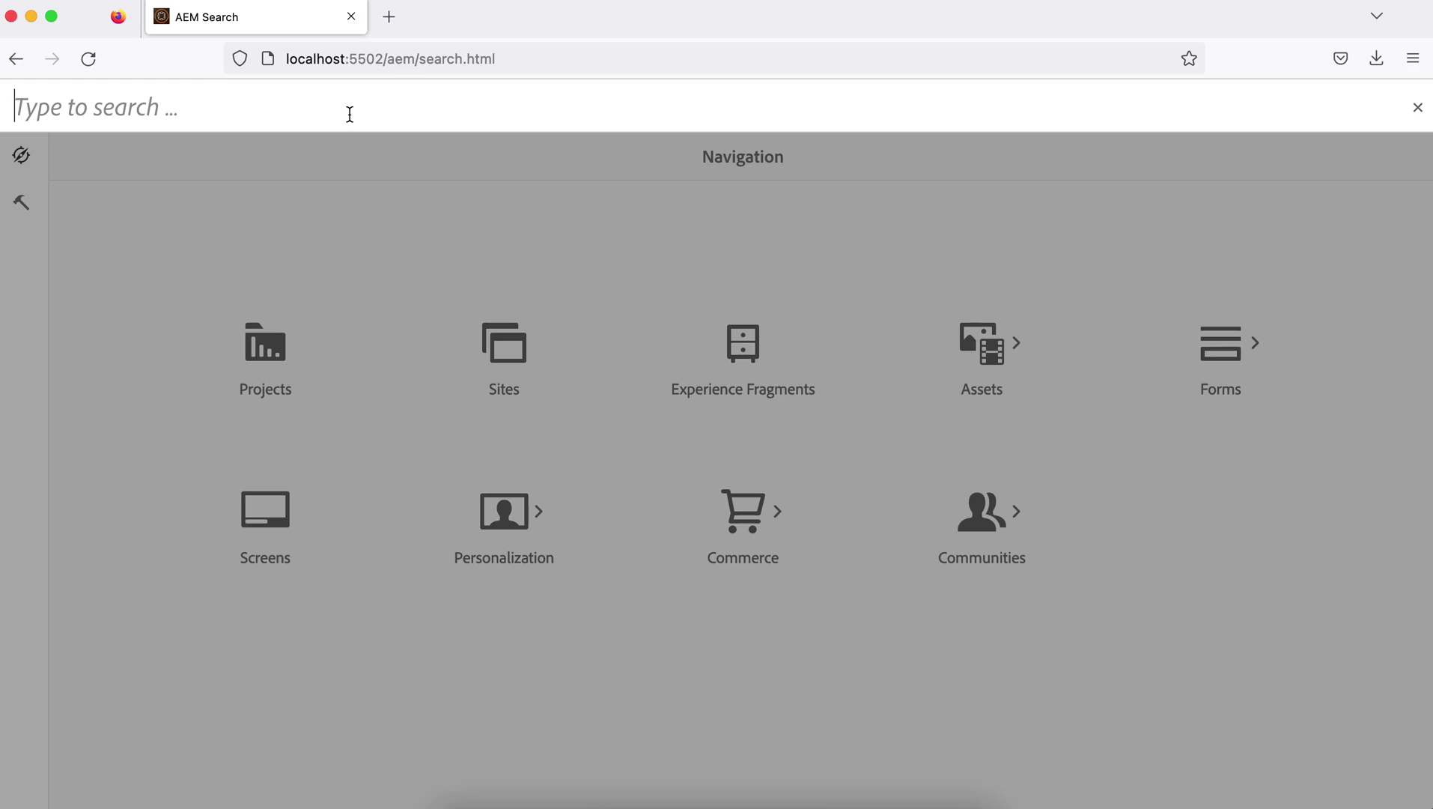
key("Escape")
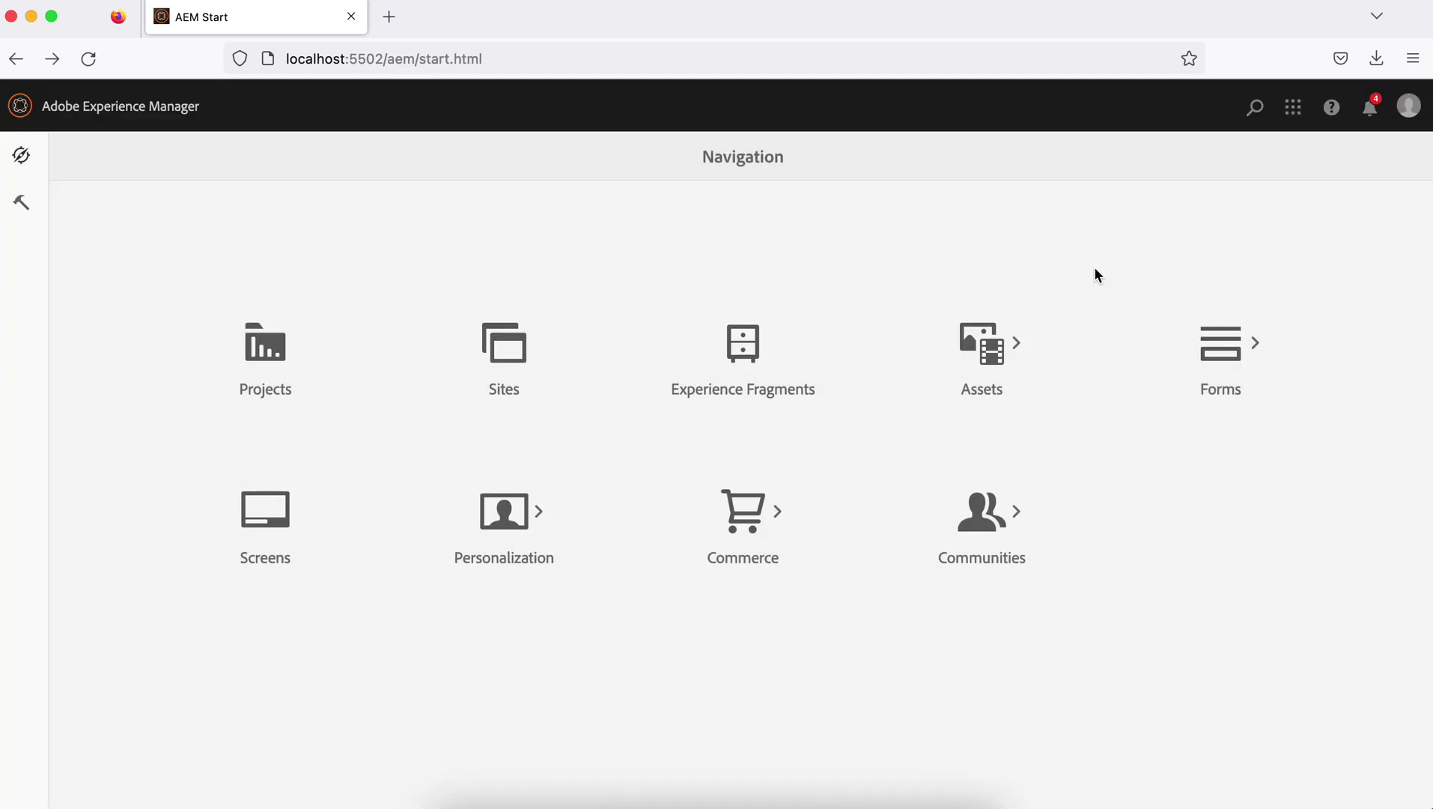